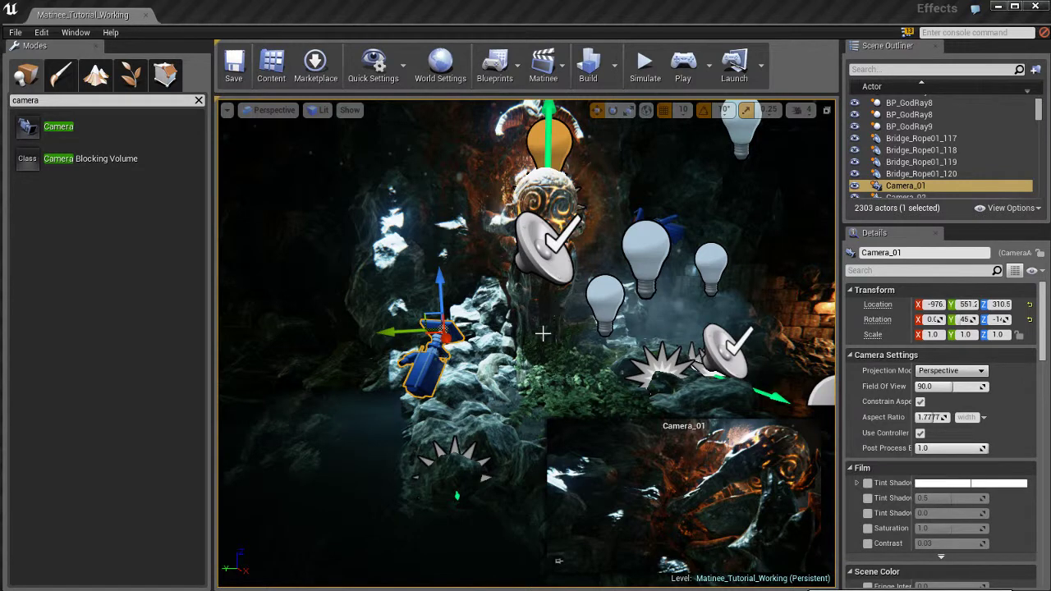
Step: Open the MatineeActor_Cinematic matinee for editing and dock its window as a tab beside the level editor
{"action": "left_click", "coordinate": [543, 64]}
{"action": "left_click", "coordinate": [575, 153]}
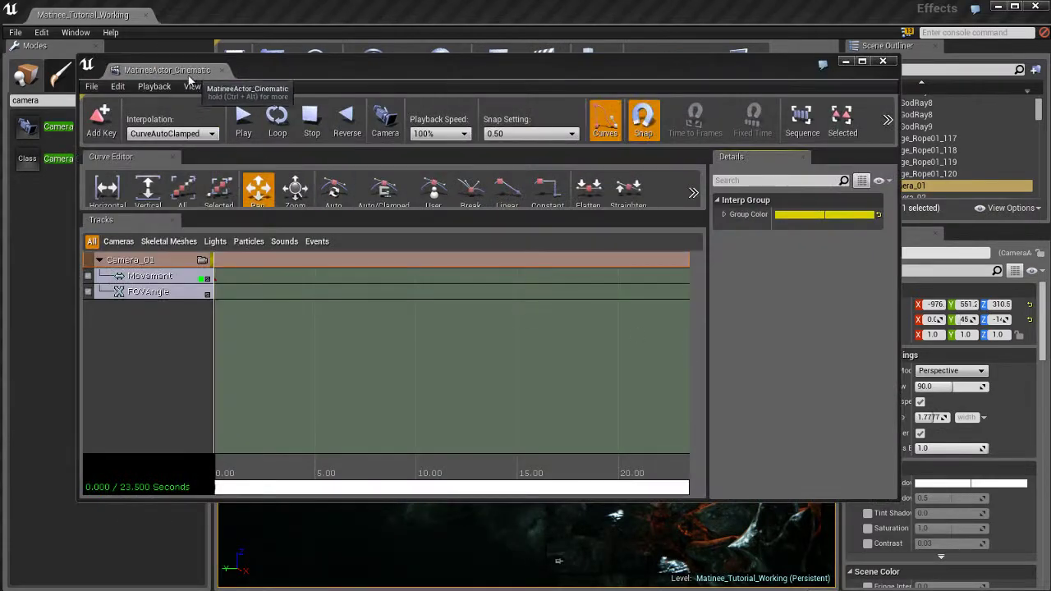
{"action": "left_click_drag", "start_coordinate": [188, 77], "coordinate": [230, 14]}
{"action": "left_click", "coordinate": [325, 350]}
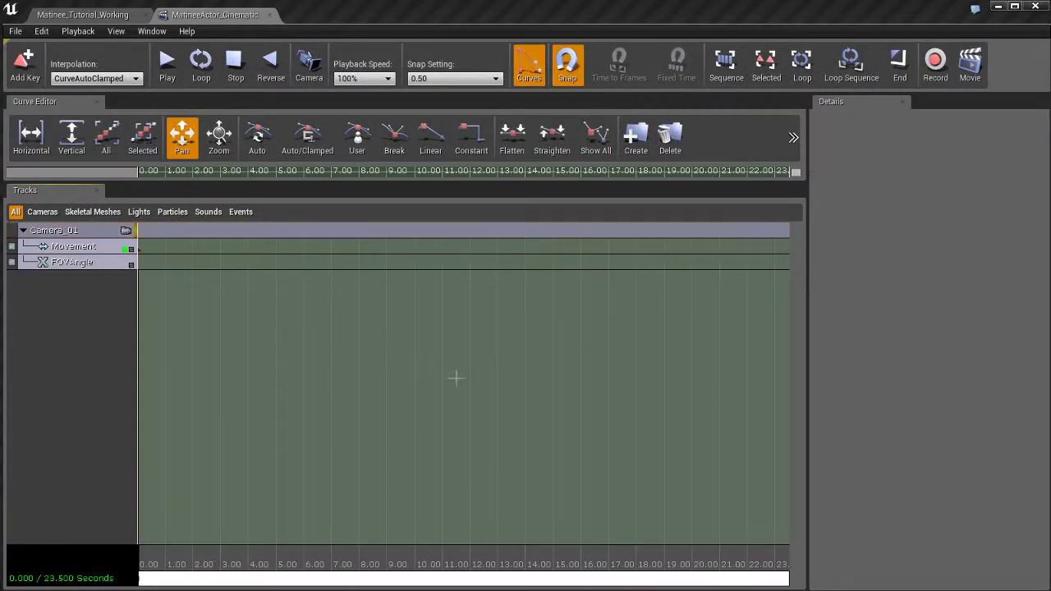
Step: Select the Movement track of the Camera_01 group and check its starting key against the camera in the level
{"action": "scroll", "coordinate": [456, 378], "scroll_direction": "down", "scroll_amount": 3}
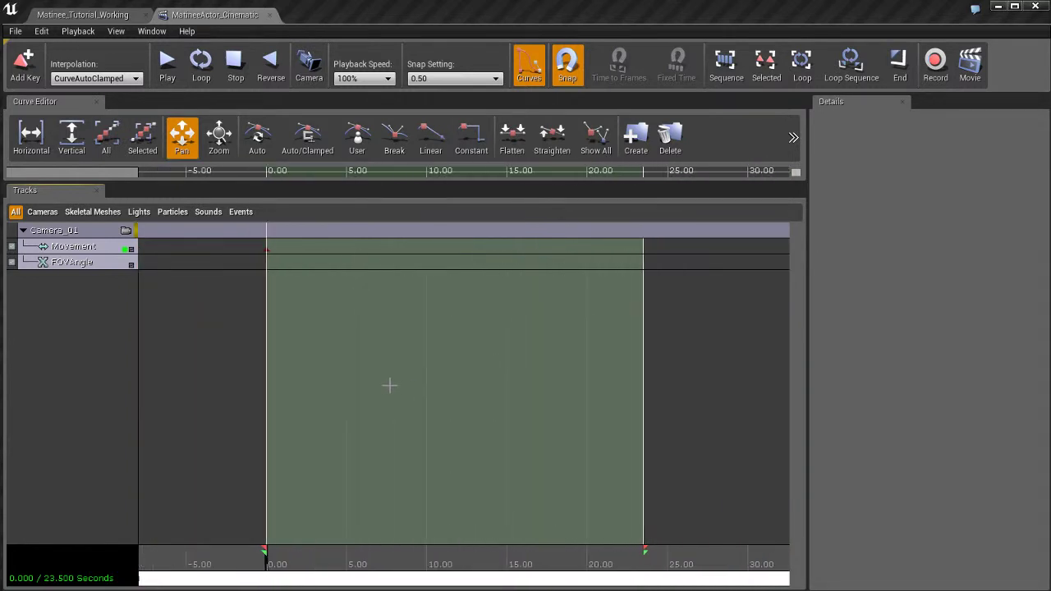
{"action": "left_click_drag", "start_coordinate": [390, 385], "coordinate": [385, 383]}
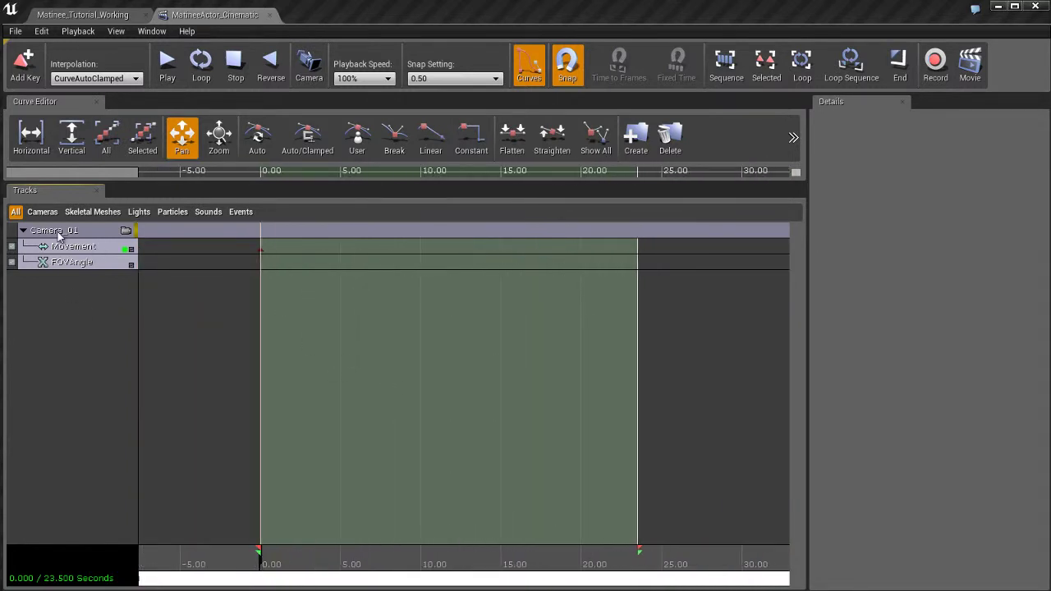
{"action": "left_click", "coordinate": [90, 249]}
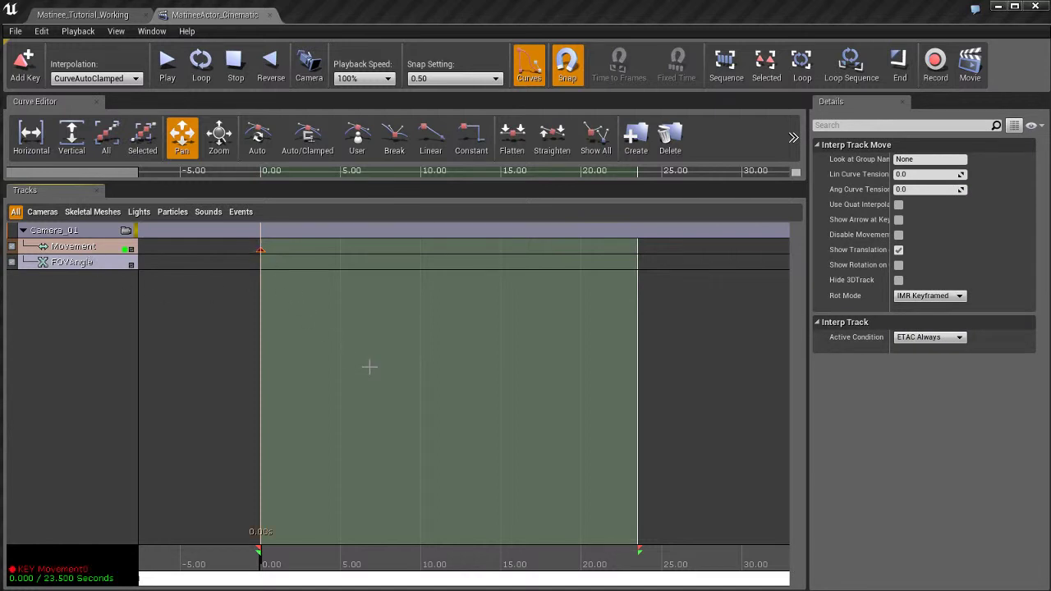
{"action": "left_click", "coordinate": [94, 16]}
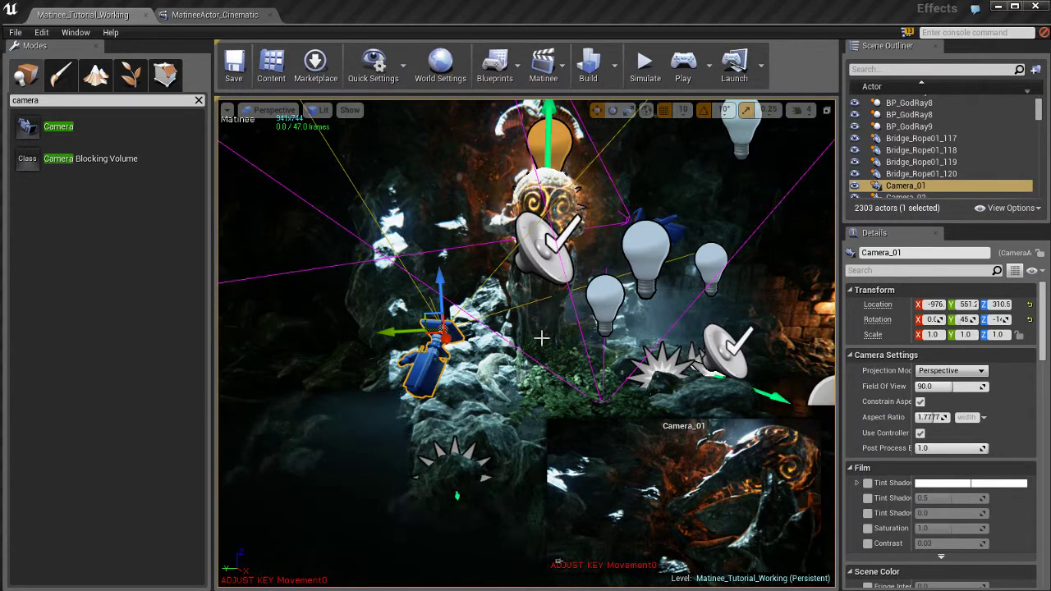
{"action": "left_click", "coordinate": [213, 15]}
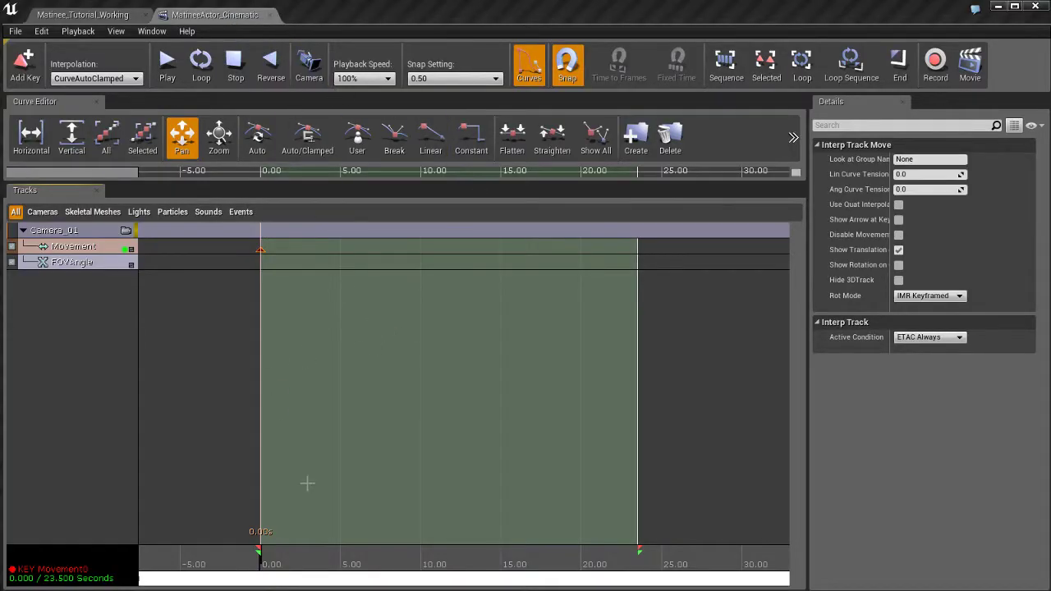
Step: Move the Matinee time cursor to about 2 seconds
{"action": "left_click_drag", "start_coordinate": [264, 571], "coordinate": [341, 565]}
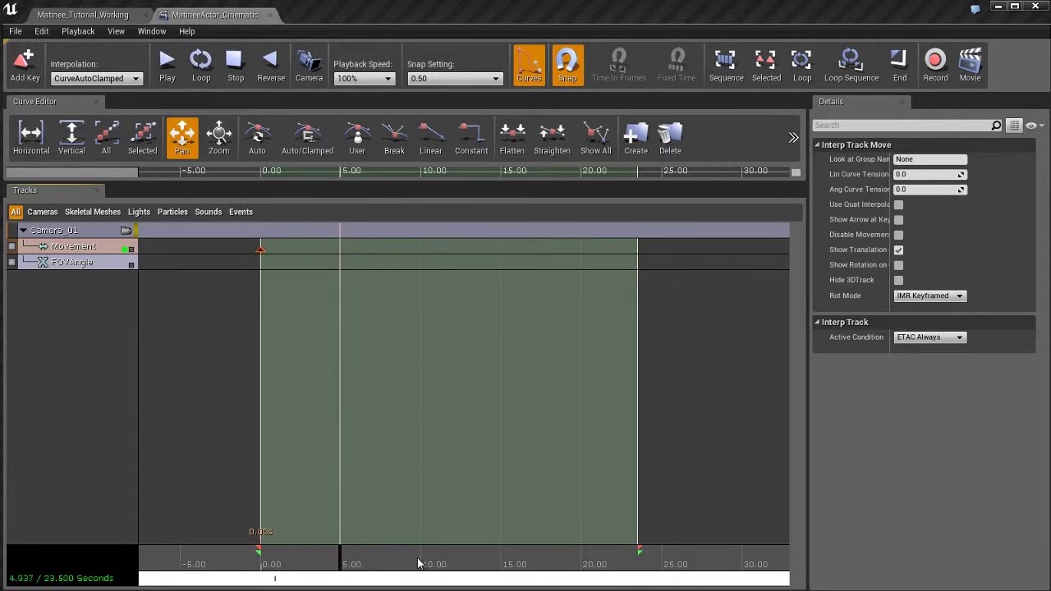
{"action": "scroll", "coordinate": [391, 463], "scroll_direction": "up", "scroll_amount": 5}
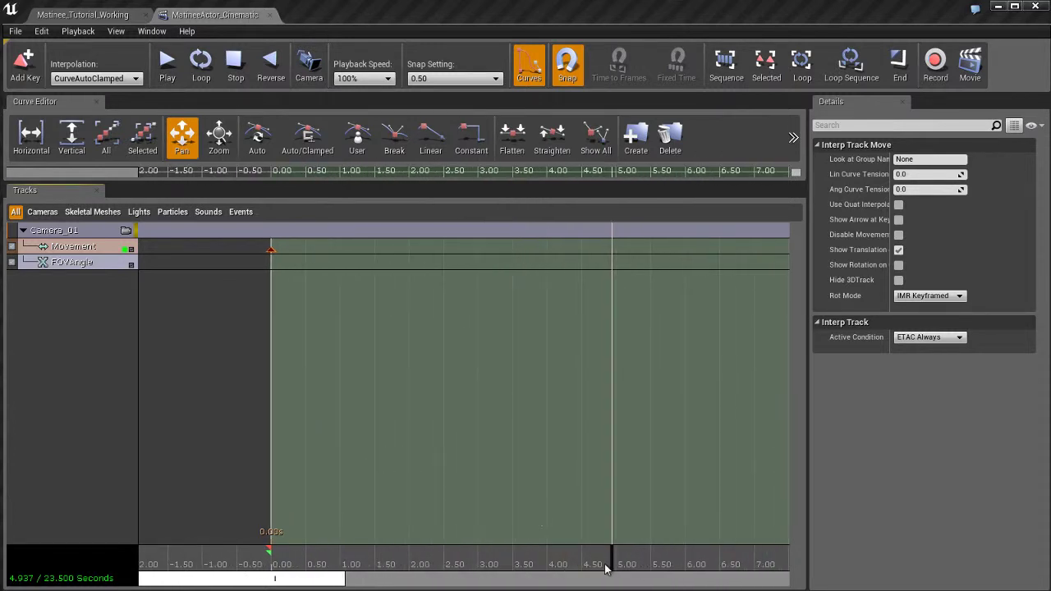
{"action": "left_click_drag", "start_coordinate": [606, 567], "coordinate": [409, 566]}
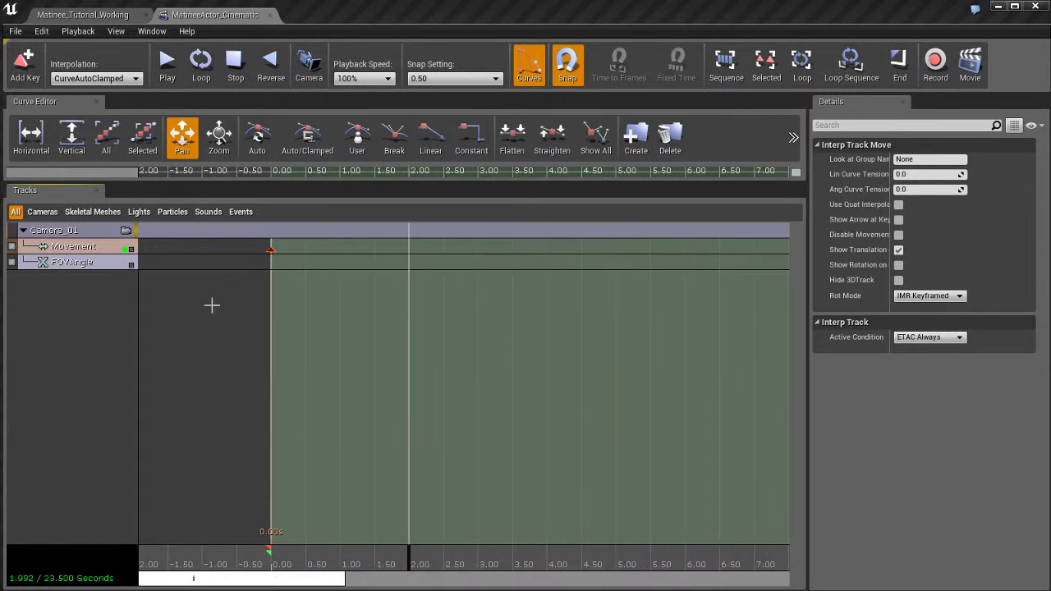
Step: Lock the level viewport to the selected Camera_01 actor
{"action": "left_click", "coordinate": [87, 15]}
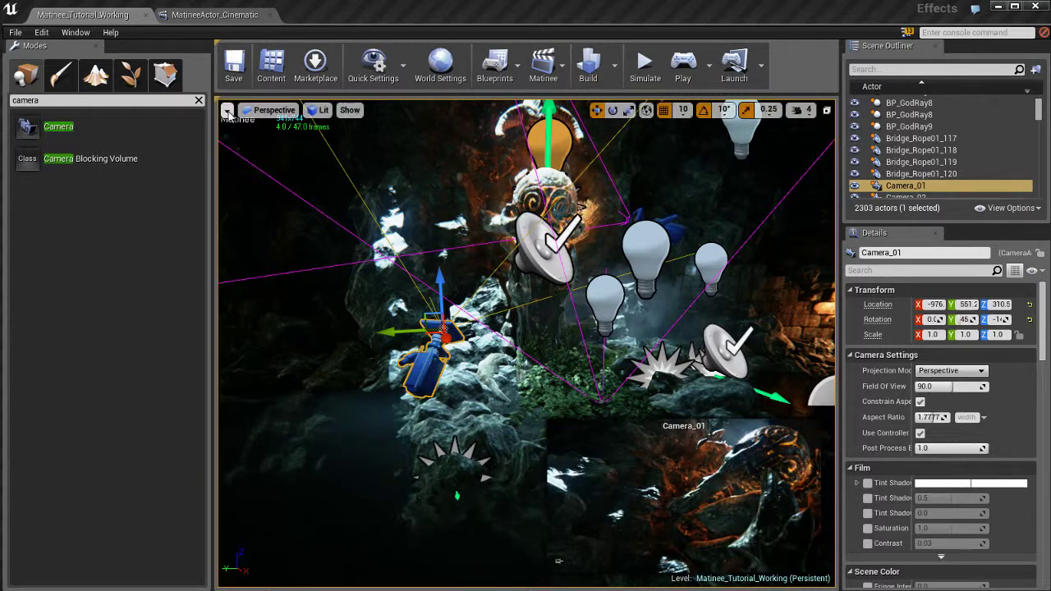
{"action": "left_click", "coordinate": [226, 110]}
{"action": "mouse_move", "coordinate": [328, 266]}
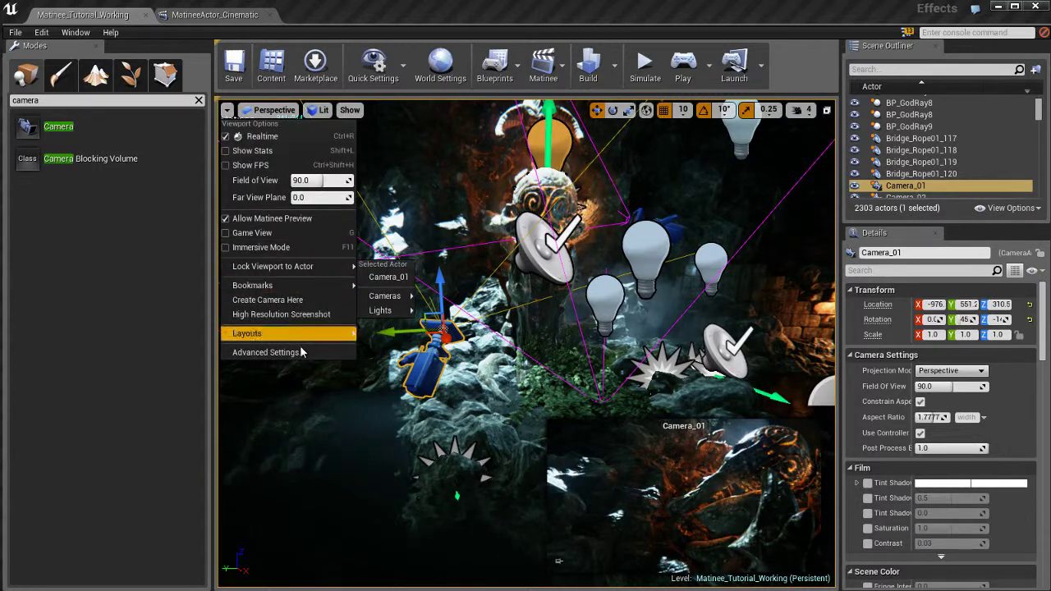
{"action": "left_click", "coordinate": [401, 276]}
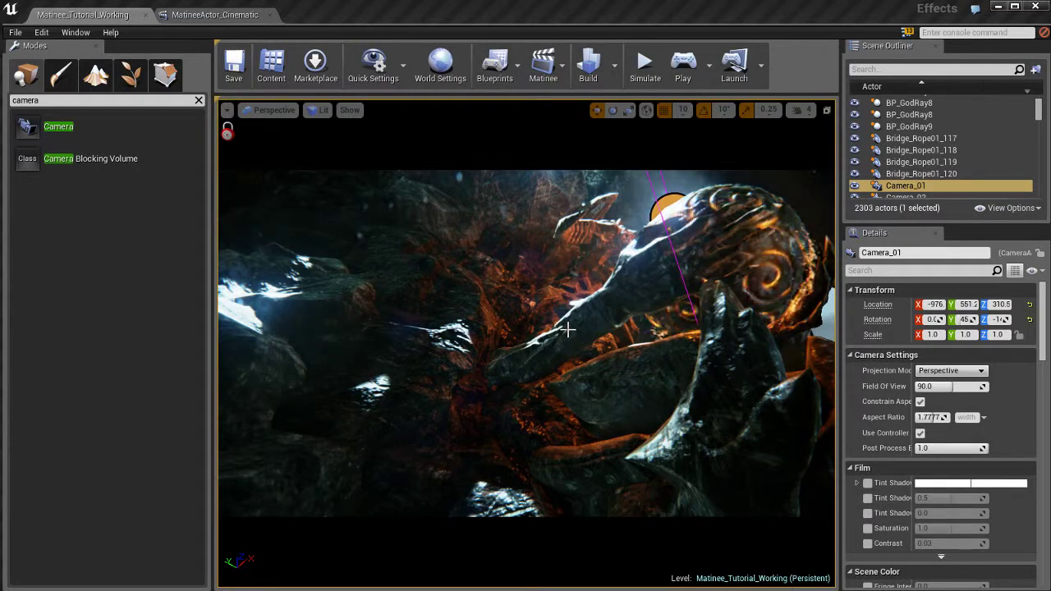
Step: In game view, pitch Camera_01 up to about 77 degrees toward the bright cave opening and add a Movement key at 2 seconds
{"action": "right_click_drag", "start_coordinate": [561, 343], "coordinate": [555, 286]}
{"action": "key", "text": "g"}
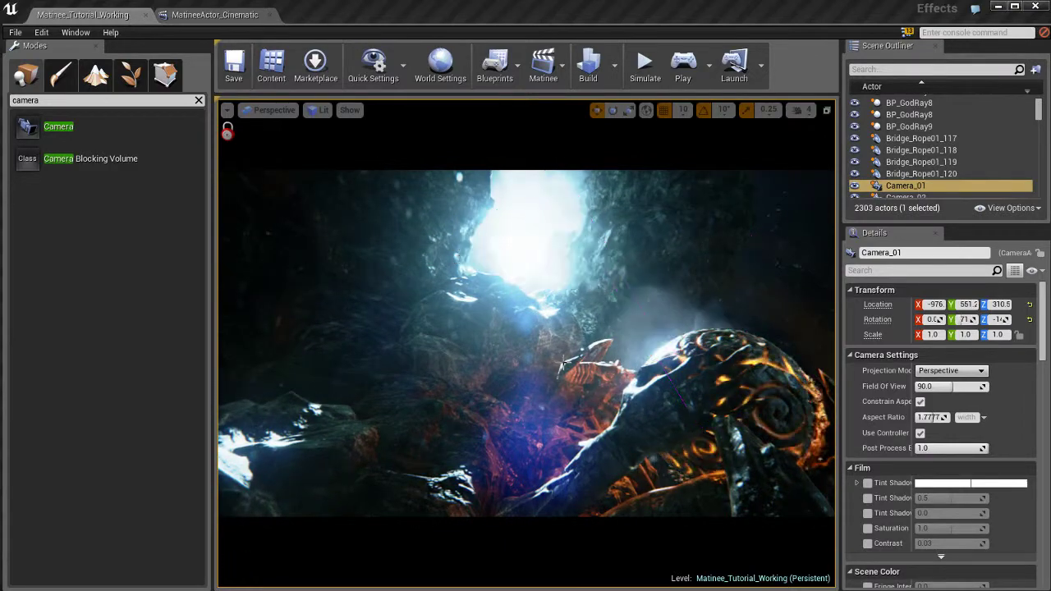
{"action": "right_click_drag", "start_coordinate": [558, 384], "coordinate": [557, 369]}
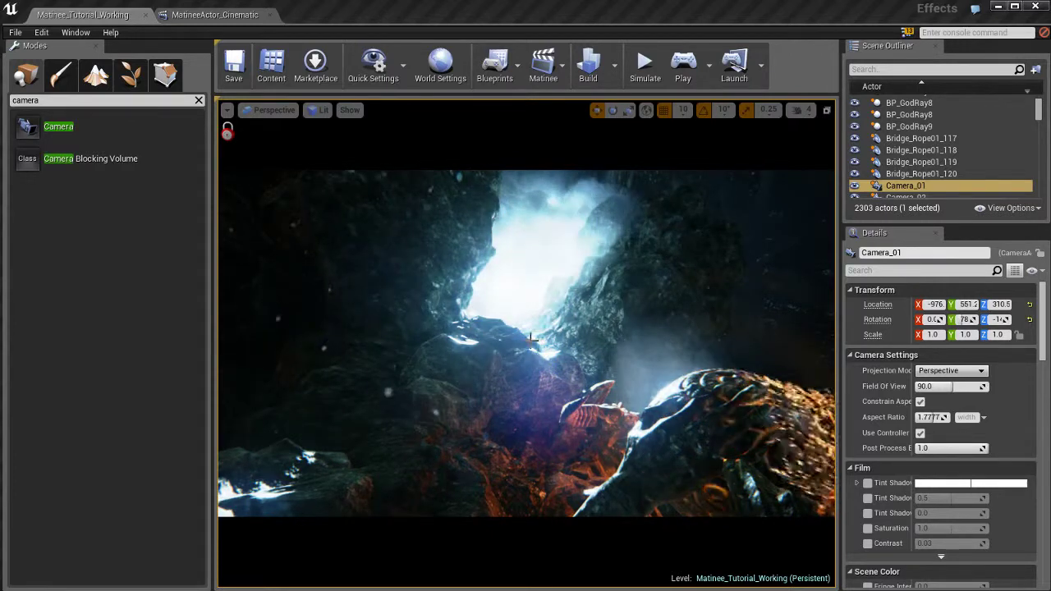
{"action": "right_click_drag", "start_coordinate": [532, 336], "coordinate": [533, 342]}
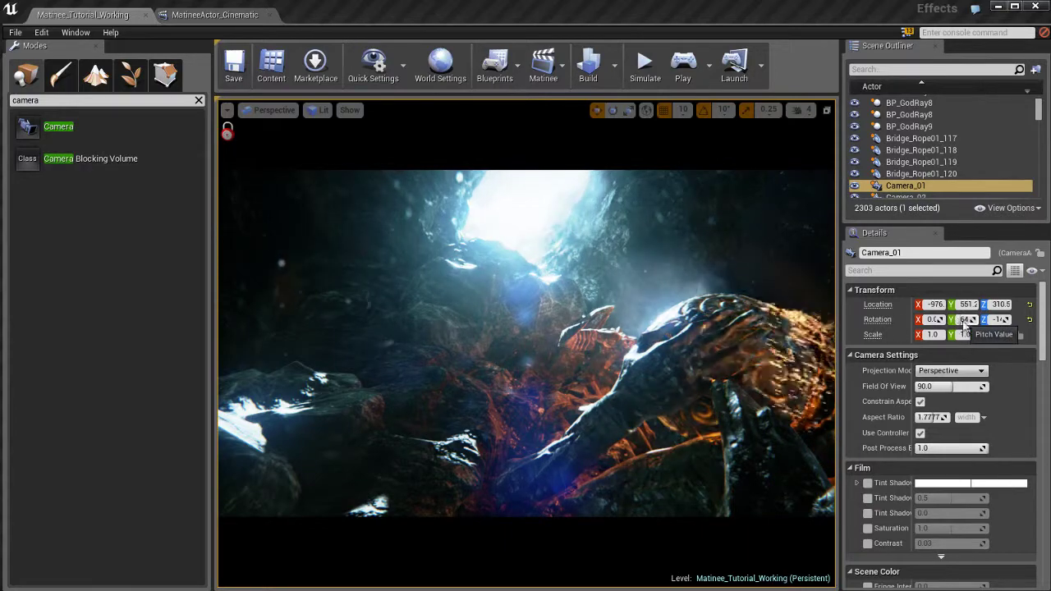
{"action": "left_click_drag", "start_coordinate": [963, 319], "coordinate": [932, 319]}
{"action": "right_click_drag", "start_coordinate": [535, 330], "coordinate": [517, 283]}
{"action": "left_click", "coordinate": [215, 15]}
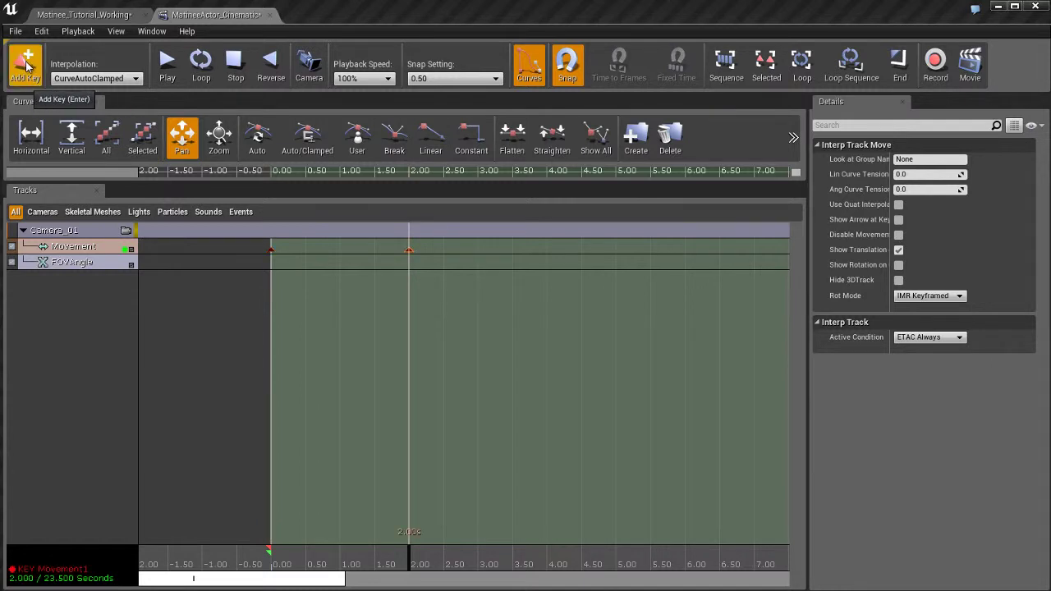
Step: Scrub the timeline from 2 seconds back to 0 and check the locked camera view in the level along the way
{"action": "left_click", "coordinate": [99, 15]}
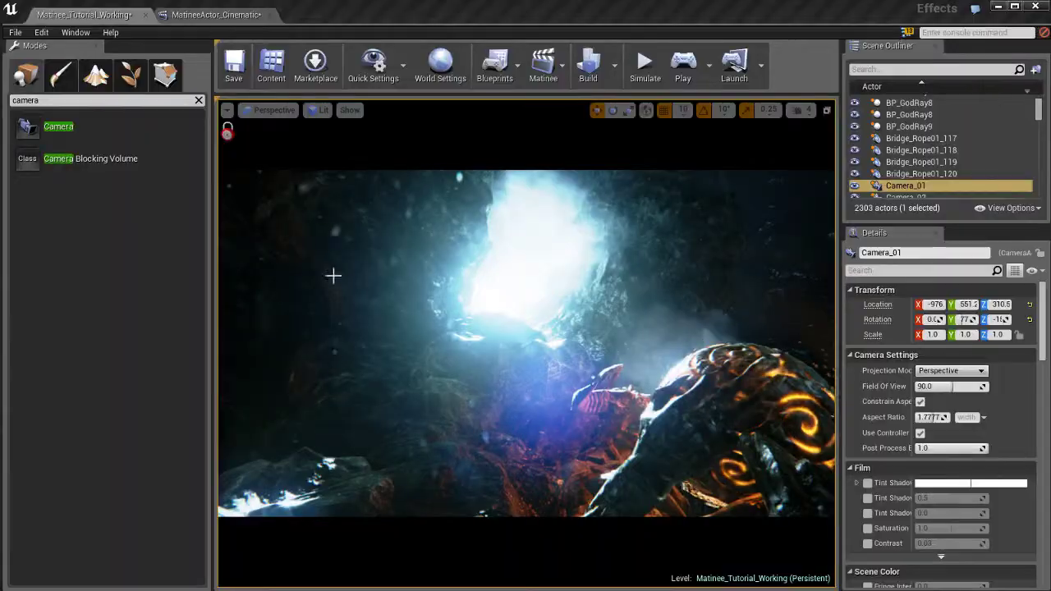
{"action": "left_click", "coordinate": [215, 14]}
{"action": "left_click_drag", "start_coordinate": [400, 567], "coordinate": [335, 548]}
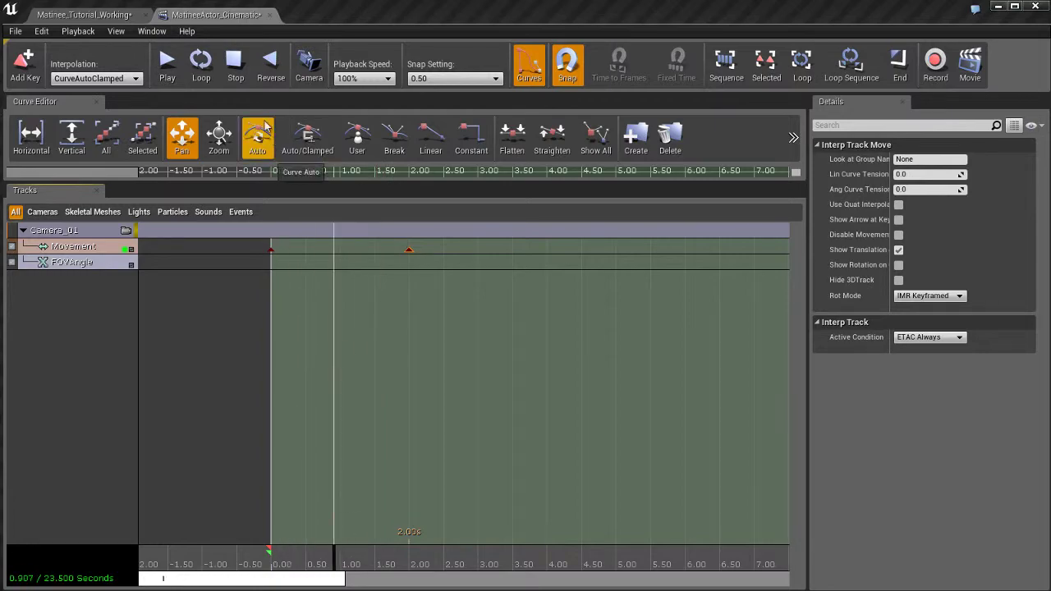
{"action": "left_click", "coordinate": [98, 15]}
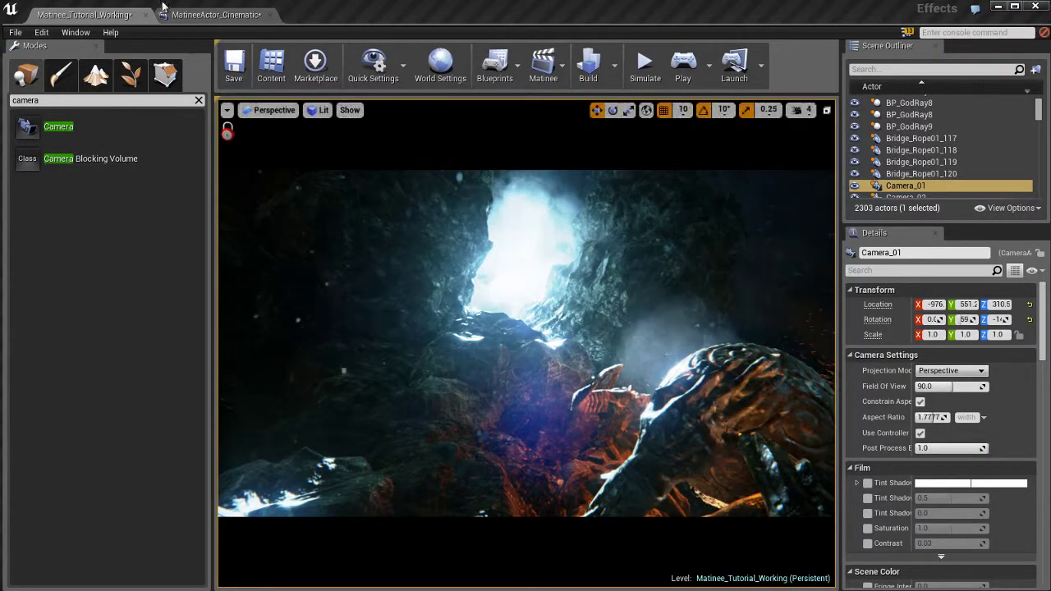
{"action": "left_click", "coordinate": [215, 15]}
{"action": "left_click_drag", "start_coordinate": [321, 562], "coordinate": [274, 562]}
{"action": "left_click", "coordinate": [83, 15]}
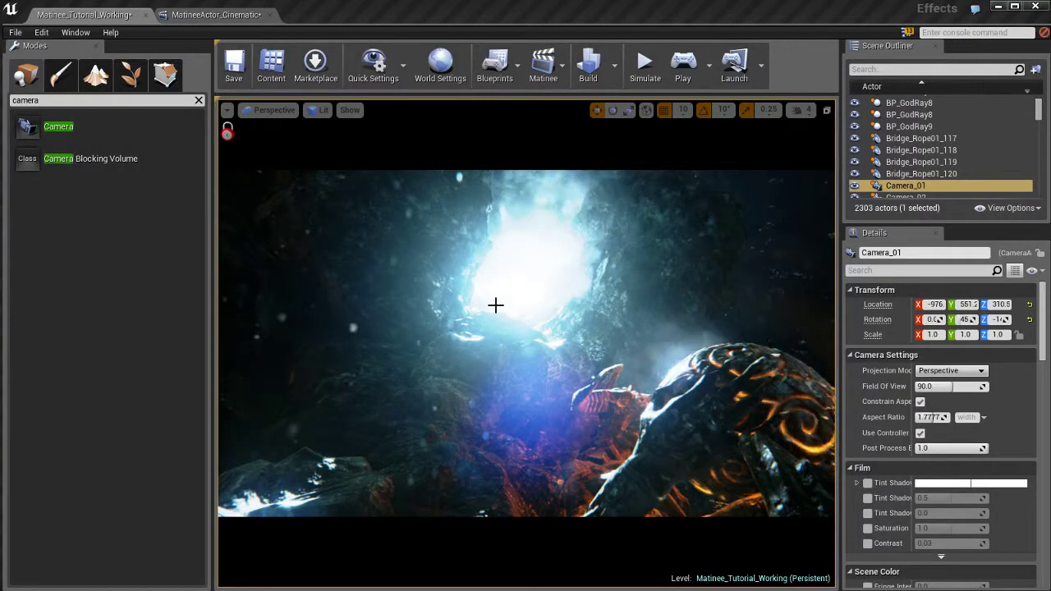
Step: Unlock the viewport from Camera_01, pull the view back to see the camera from outside, and turn off game view
{"action": "left_click", "coordinate": [227, 110]}
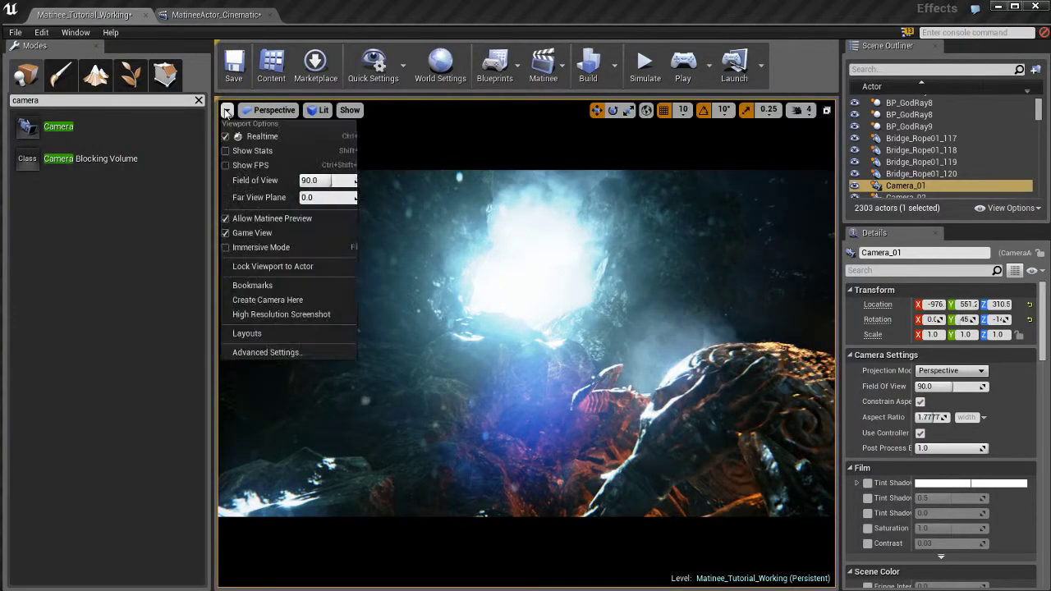
{"action": "mouse_move", "coordinate": [303, 267]}
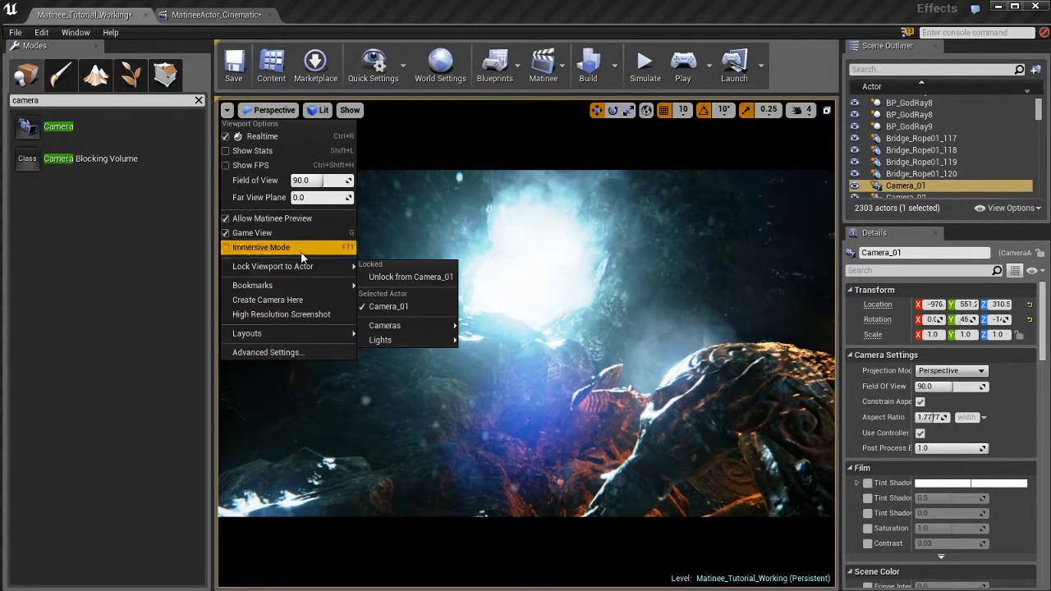
{"action": "left_click", "coordinate": [396, 277]}
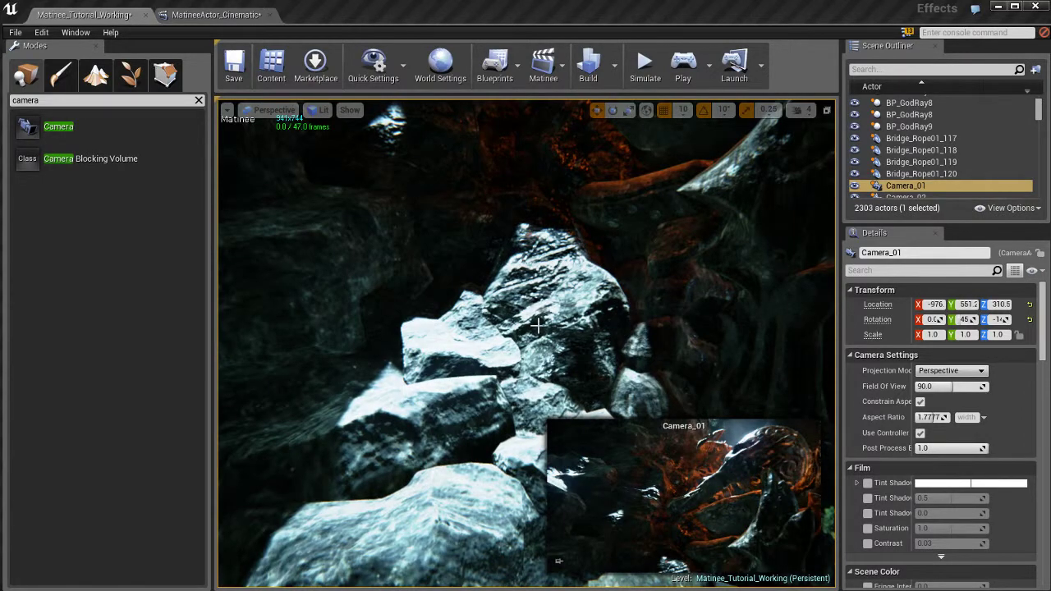
{"action": "right_click_drag", "start_coordinate": [521, 364], "coordinate": [547, 329]}
{"action": "key", "text": "g"}
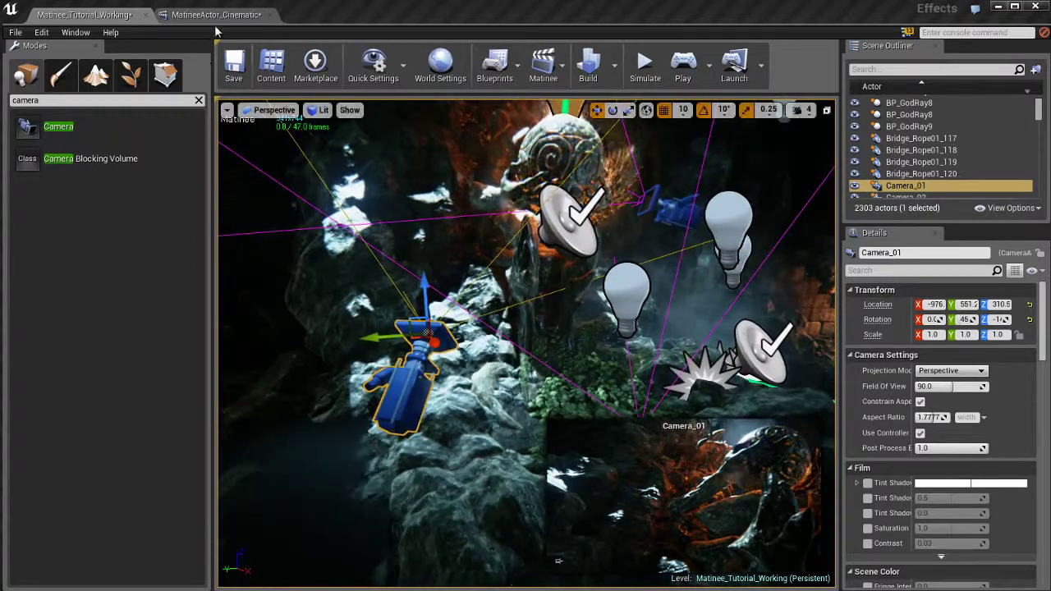
Step: Move the time cursor to about 2 seconds and examine the camera's orientation in the level
{"action": "left_click", "coordinate": [215, 14]}
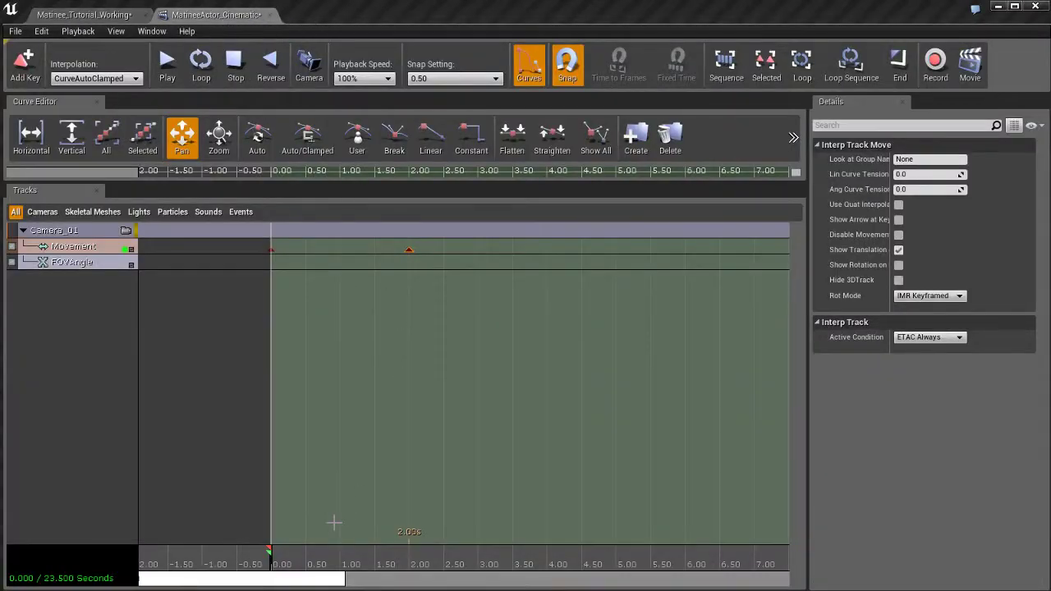
{"action": "left_click_drag", "start_coordinate": [409, 560], "coordinate": [413, 560]}
{"action": "left_click", "coordinate": [84, 15]}
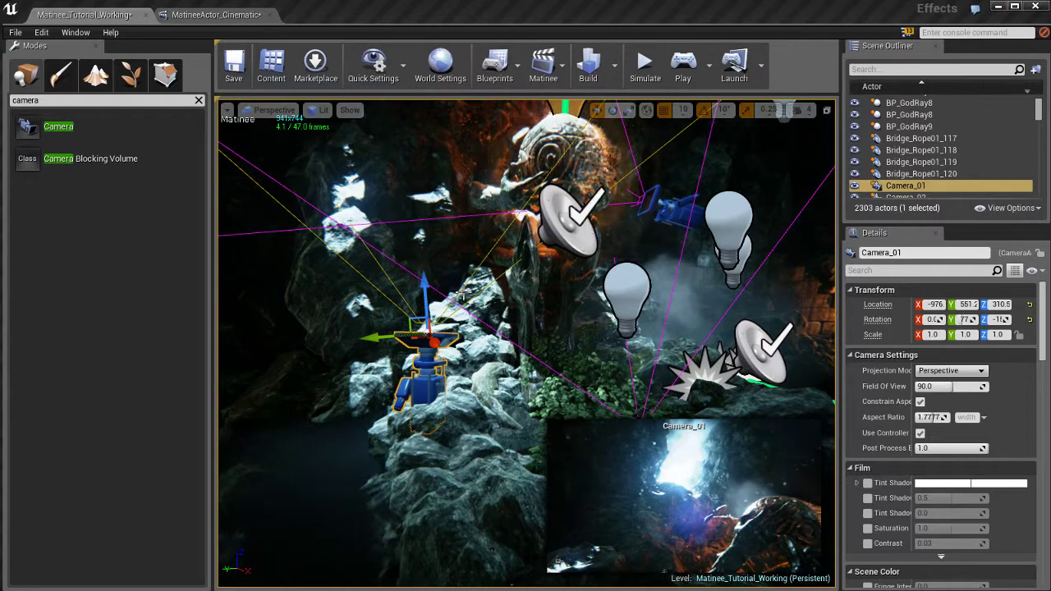
Step: Float and resize the Matinee window, narrow the Modes panel, and frame Camera_01 so the timeline, camera and its preview are visible together
{"action": "left_click", "coordinate": [222, 17]}
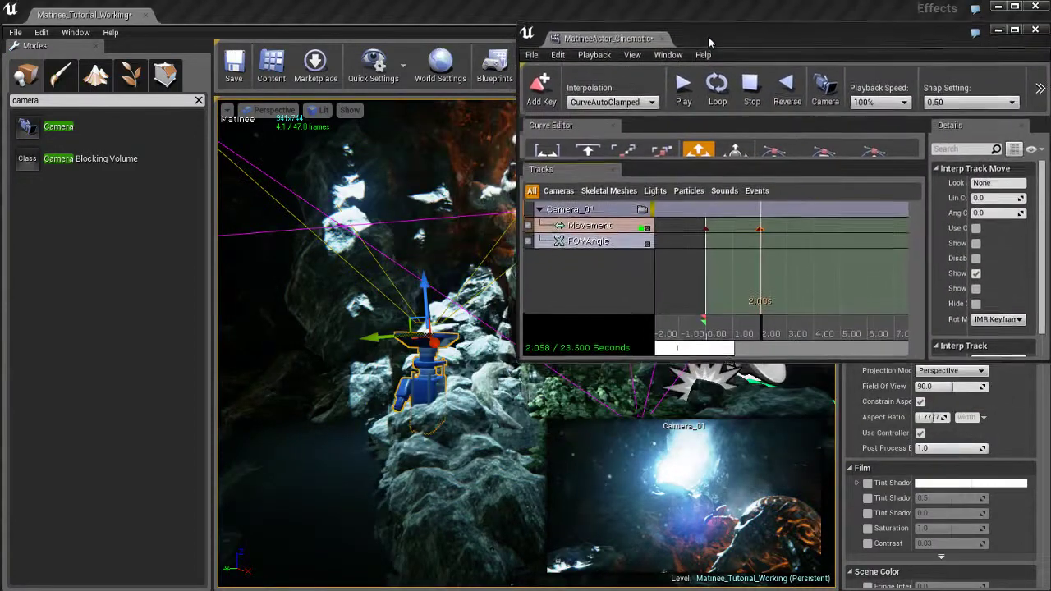
{"action": "left_click_drag", "start_coordinate": [517, 346], "coordinate": [556, 528]}
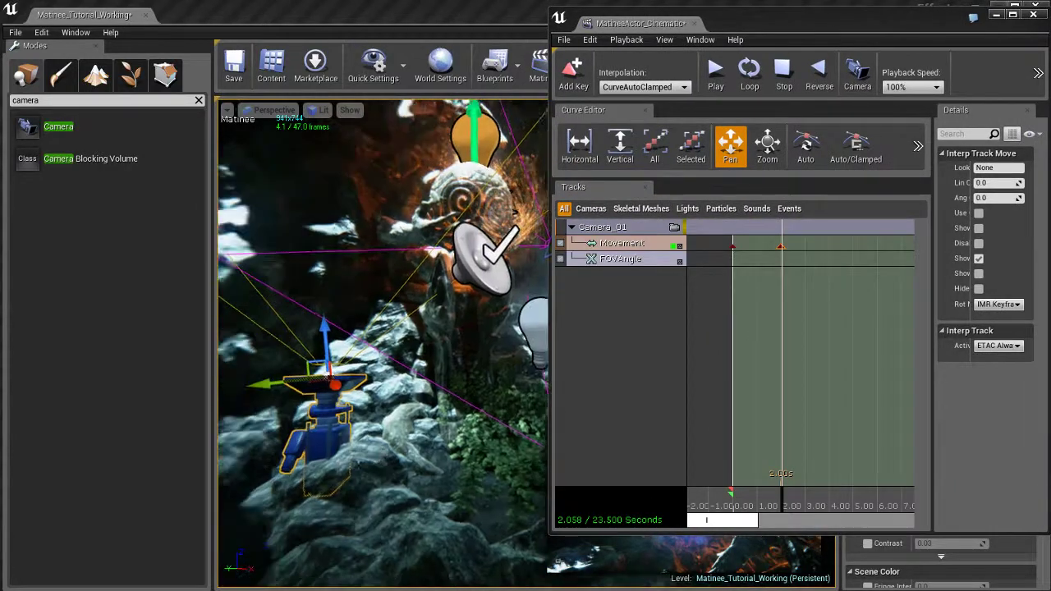
{"action": "left_click_drag", "start_coordinate": [215, 340], "coordinate": [57, 321]}
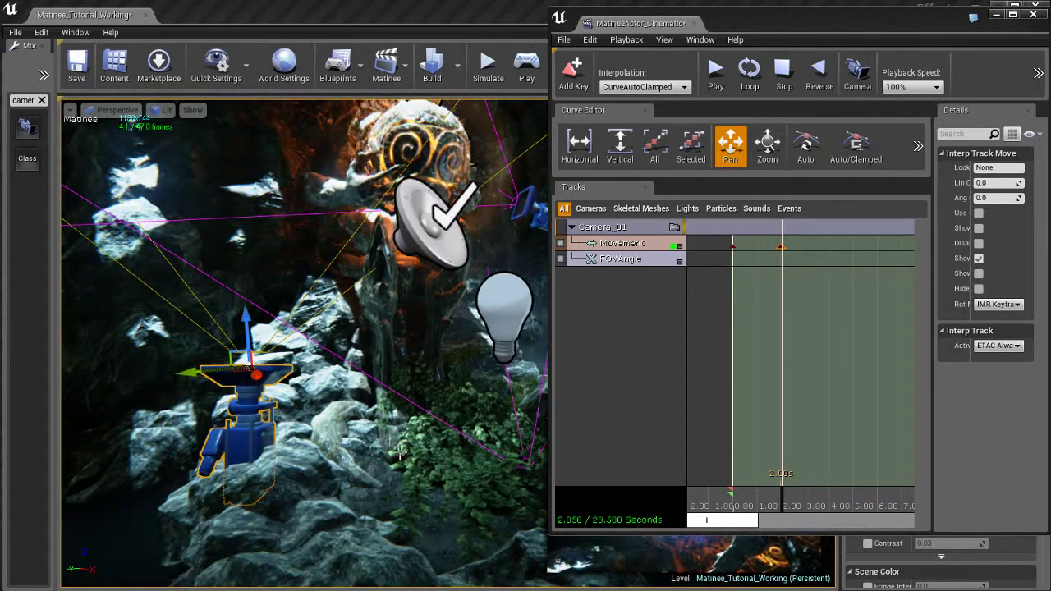
{"action": "right_click_drag", "start_coordinate": [413, 446], "coordinate": [359, 430]}
{"action": "scroll", "coordinate": [358, 430], "scroll_direction": "up", "scroll_amount": 3}
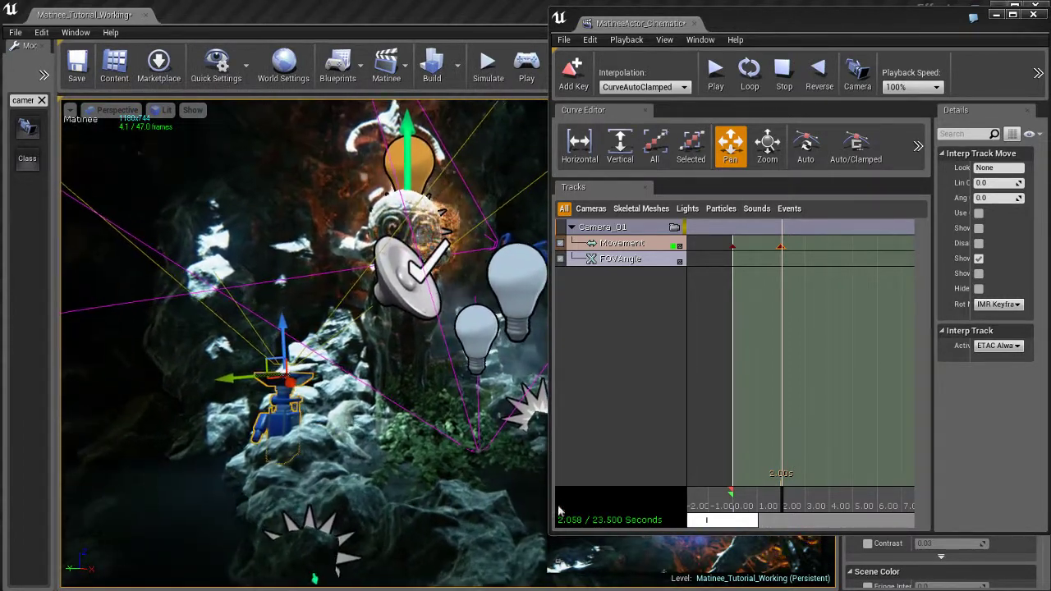
{"action": "left_click_drag", "start_coordinate": [549, 533], "coordinate": [549, 415]}
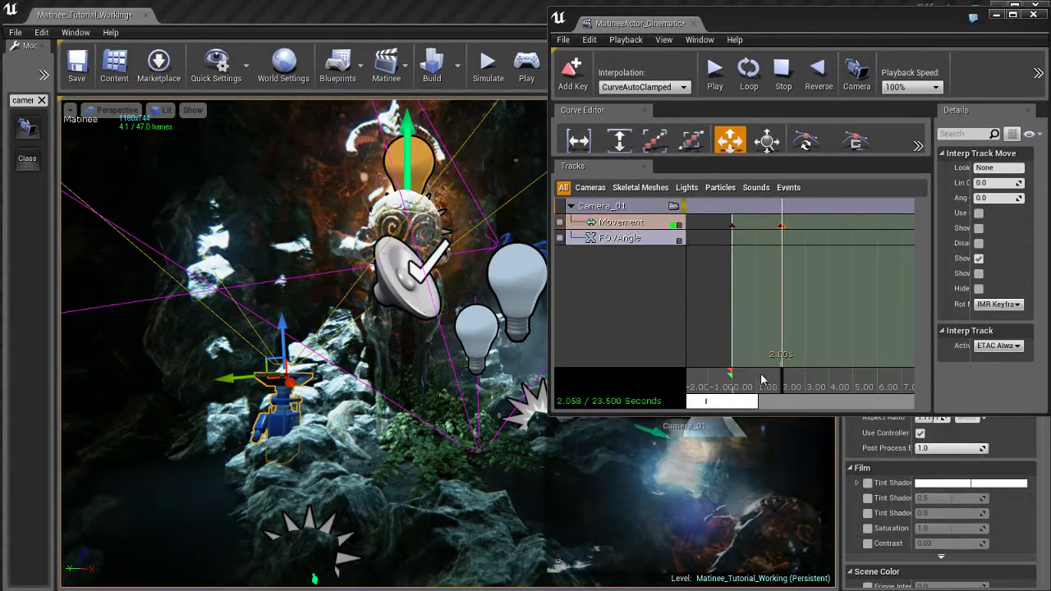
Step: Scrub the camera animation between its two Movement keys, return to 0 seconds, and play it
{"action": "left_click_drag", "start_coordinate": [762, 380], "coordinate": [722, 386]}
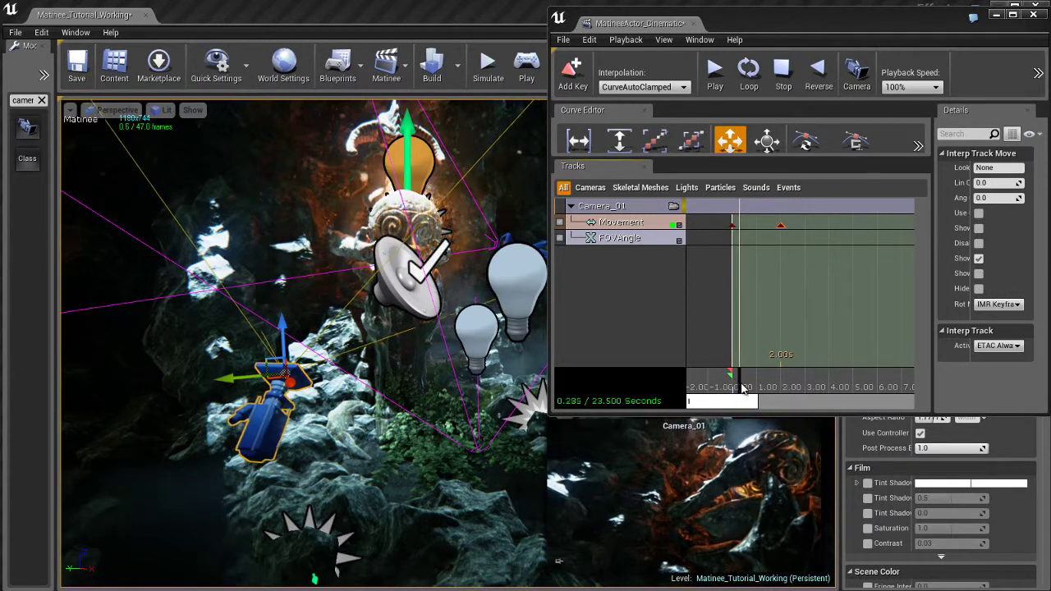
{"action": "left_click_drag", "start_coordinate": [735, 386], "coordinate": [856, 386]}
{"action": "left_click_drag", "start_coordinate": [770, 382], "coordinate": [726, 384]}
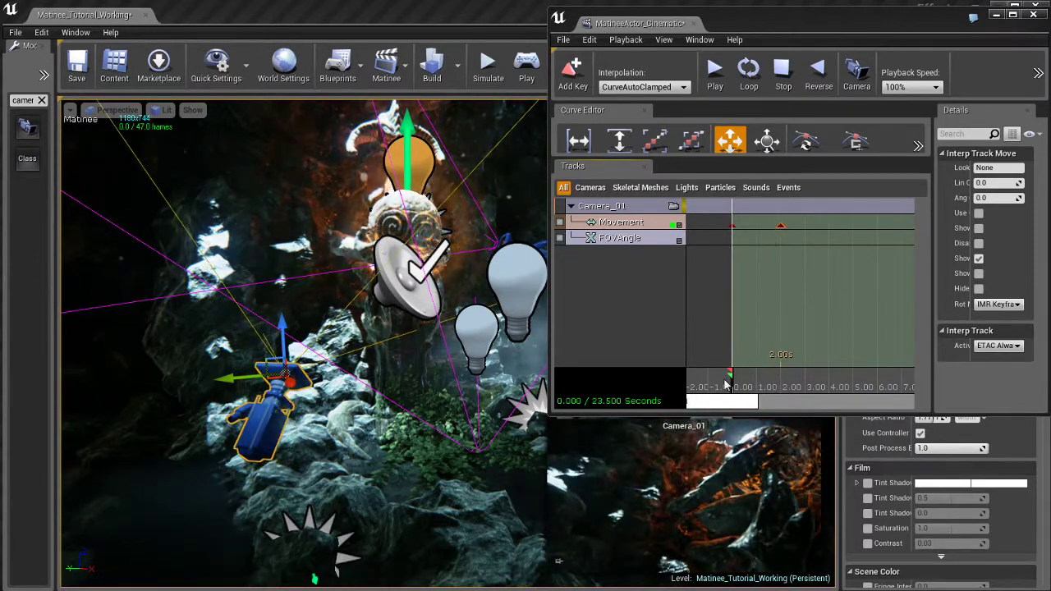
{"action": "left_click", "coordinate": [713, 75]}
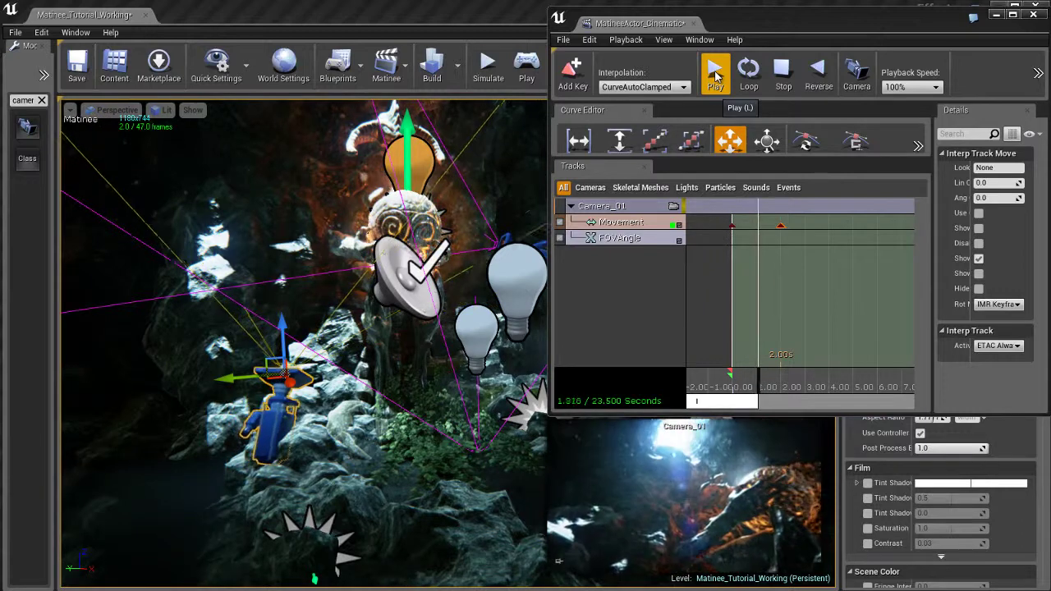
Step: Stop playback, return the time cursor to 0 seconds, and scrub the camera animation through the section before the second Movement key
{"action": "left_click", "coordinate": [784, 80]}
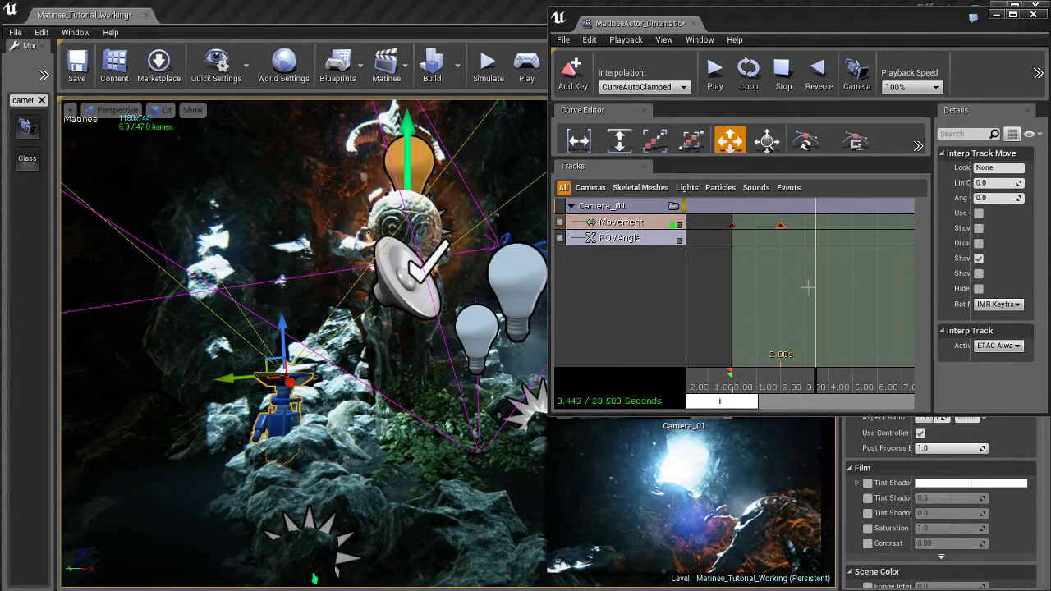
{"action": "left_click_drag", "start_coordinate": [810, 393], "coordinate": [728, 387]}
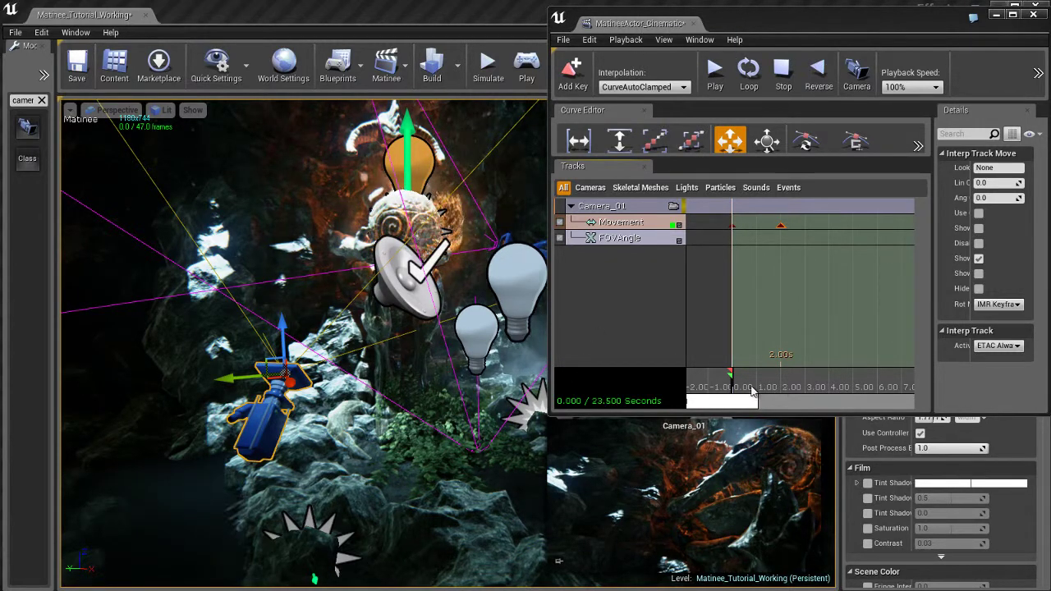
{"action": "mouse_move", "coordinate": [769, 392]}
{"action": "left_mouse_down"}
{"action": "mouse_move", "coordinate": [798, 390]}
{"action": "mouse_move", "coordinate": [773, 388]}
{"action": "left_mouse_up"}
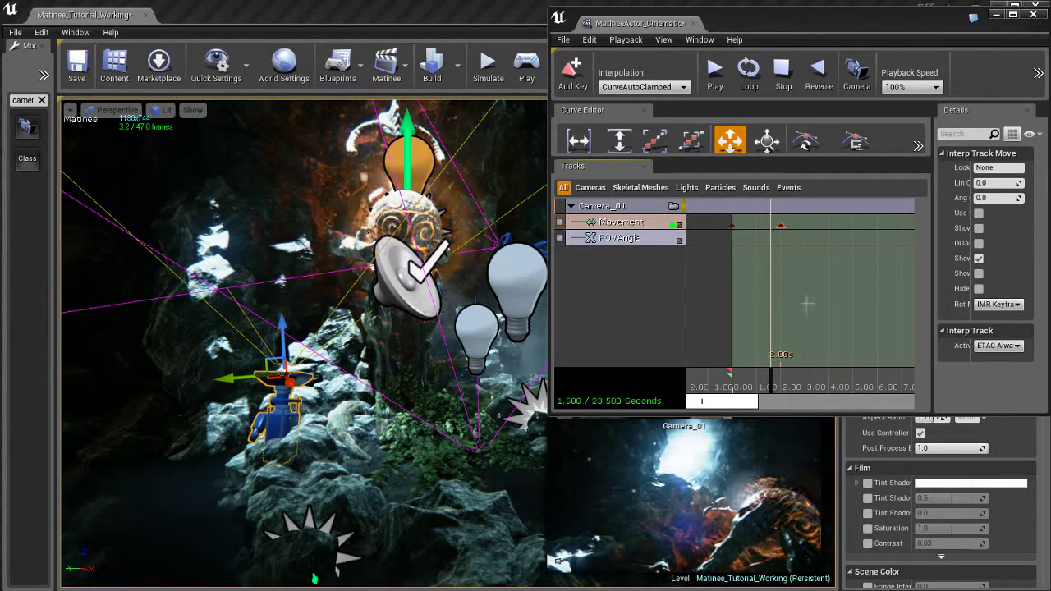
Step: Move Camera_01's second Movement key to 4 seconds, then scrub and play the animation to preview the new timing
{"action": "left_click", "coordinate": [782, 227]}
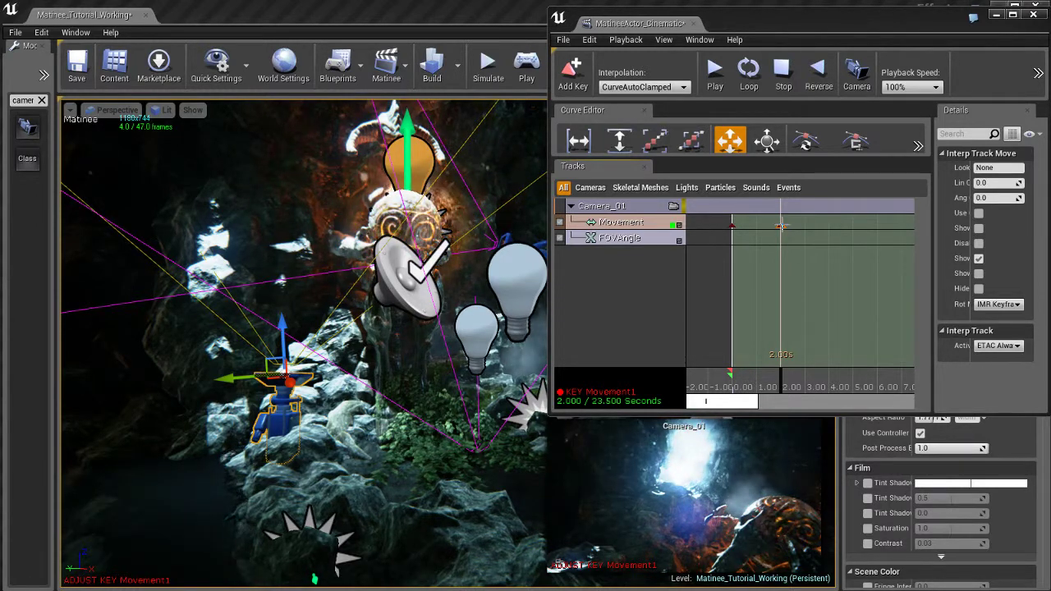
{"action": "left_click_drag", "start_coordinate": [782, 227], "coordinate": [832, 226], "text": "ctrl"}
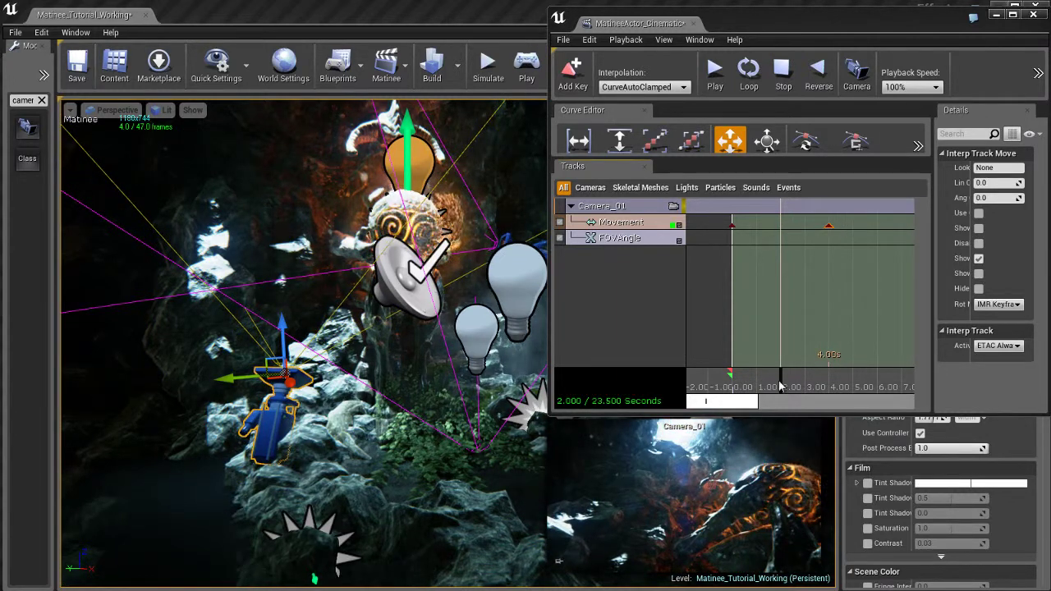
{"action": "mouse_move", "coordinate": [781, 386]}
{"action": "left_mouse_down"}
{"action": "mouse_move", "coordinate": [891, 383]}
{"action": "mouse_move", "coordinate": [798, 382]}
{"action": "left_mouse_up"}
{"action": "left_click", "coordinate": [715, 70]}
Step: Dock the Matinee window beside the level tab and shorten the loop section so it ends at 4 seconds
{"action": "left_click_drag", "start_coordinate": [645, 24], "coordinate": [366, 22]}
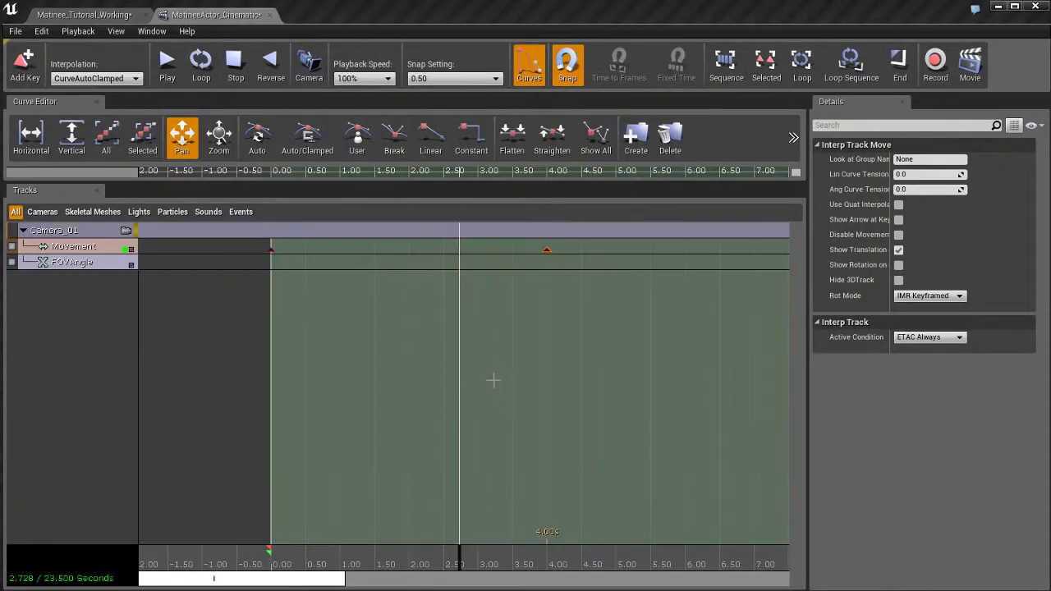
{"action": "scroll", "coordinate": [512, 390], "scroll_direction": "down", "scroll_amount": 3}
{"action": "left_click_drag", "start_coordinate": [594, 404], "coordinate": [555, 394]}
{"action": "scroll", "coordinate": [500, 396], "scroll_direction": "down", "scroll_amount": 3}
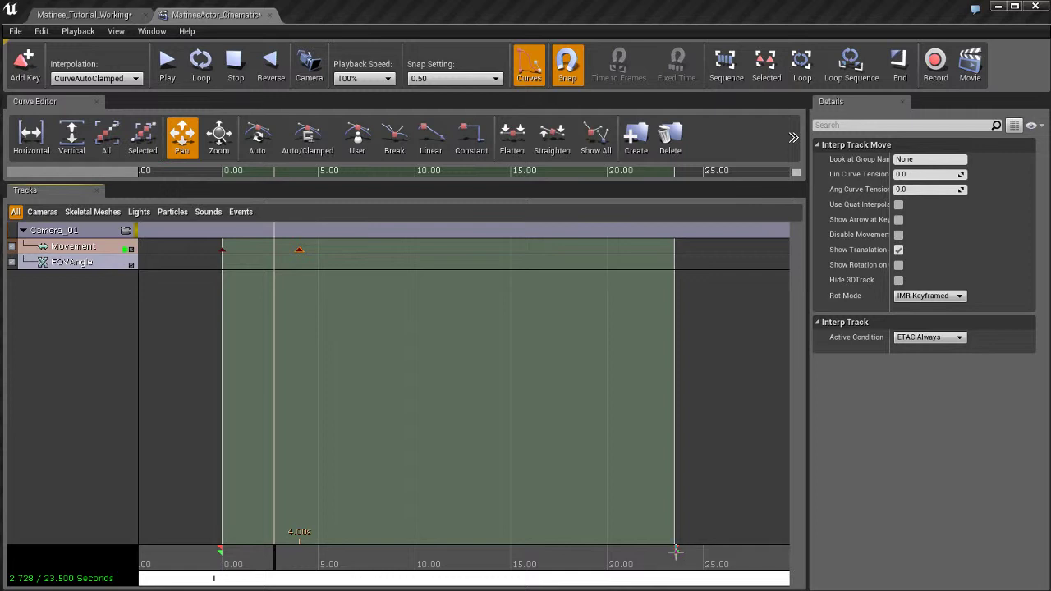
{"action": "left_click_drag", "start_coordinate": [647, 552], "coordinate": [367, 550]}
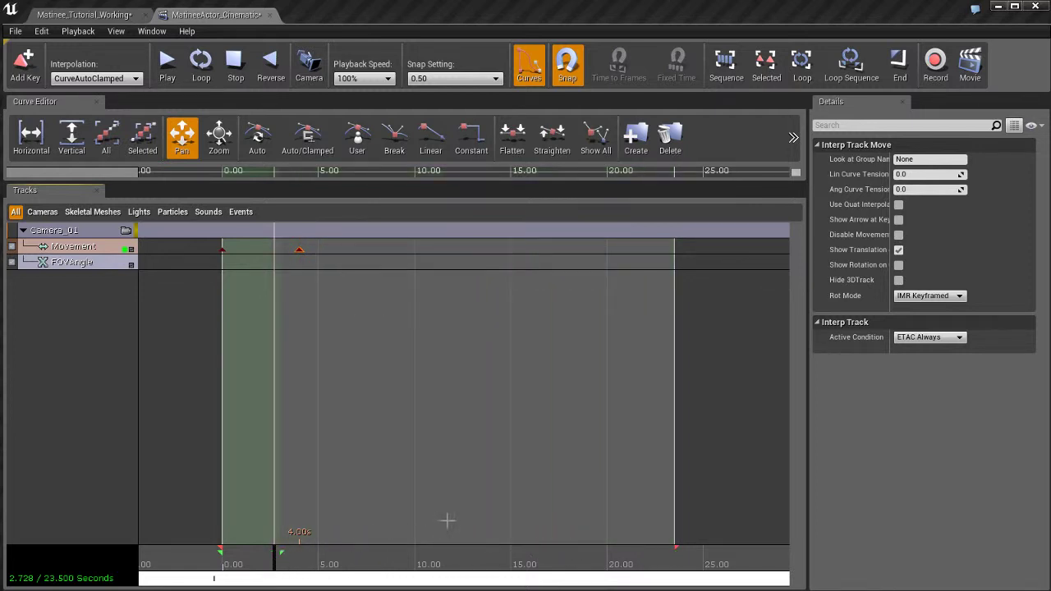
{"action": "scroll", "coordinate": [375, 445], "scroll_direction": "up", "scroll_amount": 5}
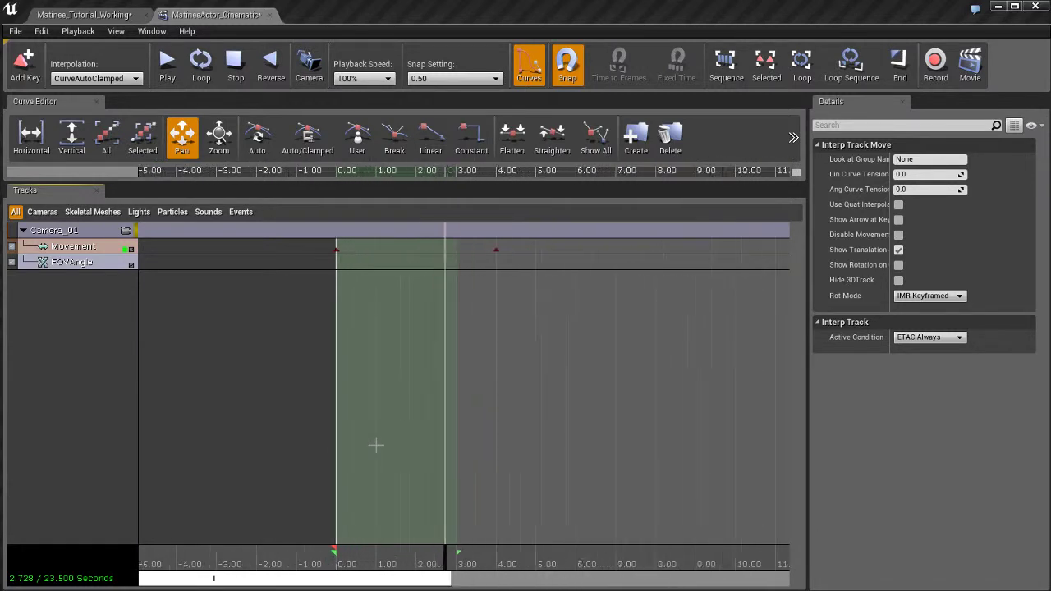
{"action": "left_click_drag", "start_coordinate": [473, 550], "coordinate": [517, 557]}
{"action": "scroll", "coordinate": [478, 456], "scroll_direction": "down", "scroll_amount": 2}
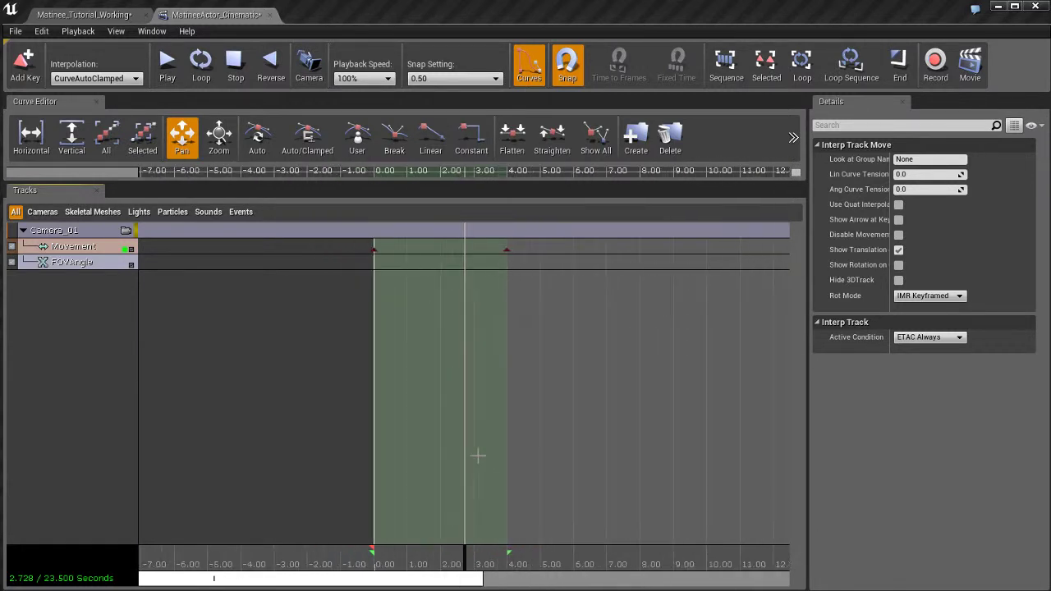
{"action": "scroll", "coordinate": [477, 456], "scroll_direction": "up", "scroll_amount": 1}
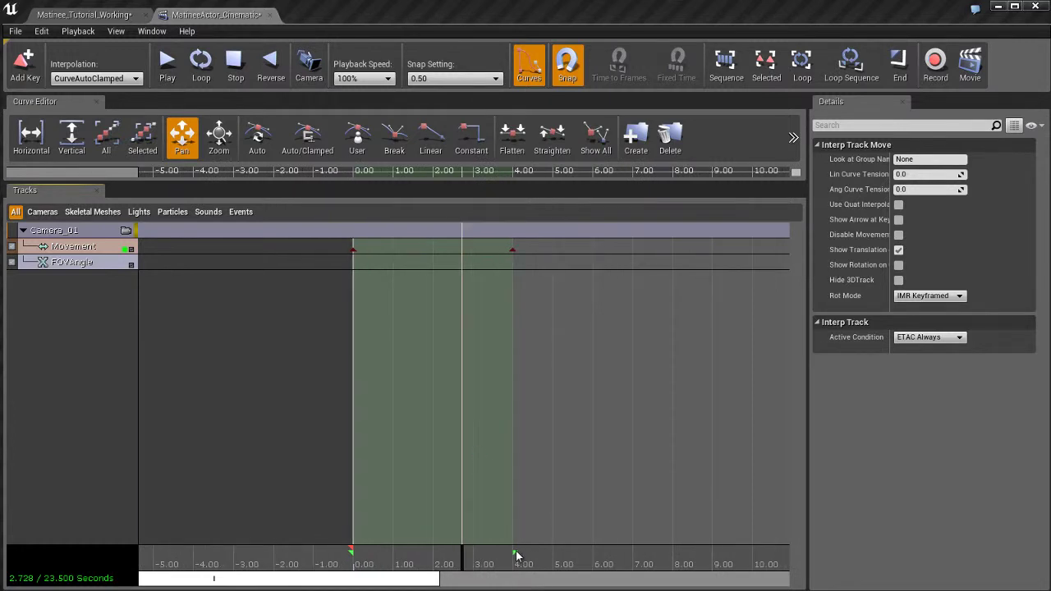
Step: Place the time cursor at about 4 seconds and extend the end of the loop section to 6 seconds
{"action": "left_click", "coordinate": [516, 556]}
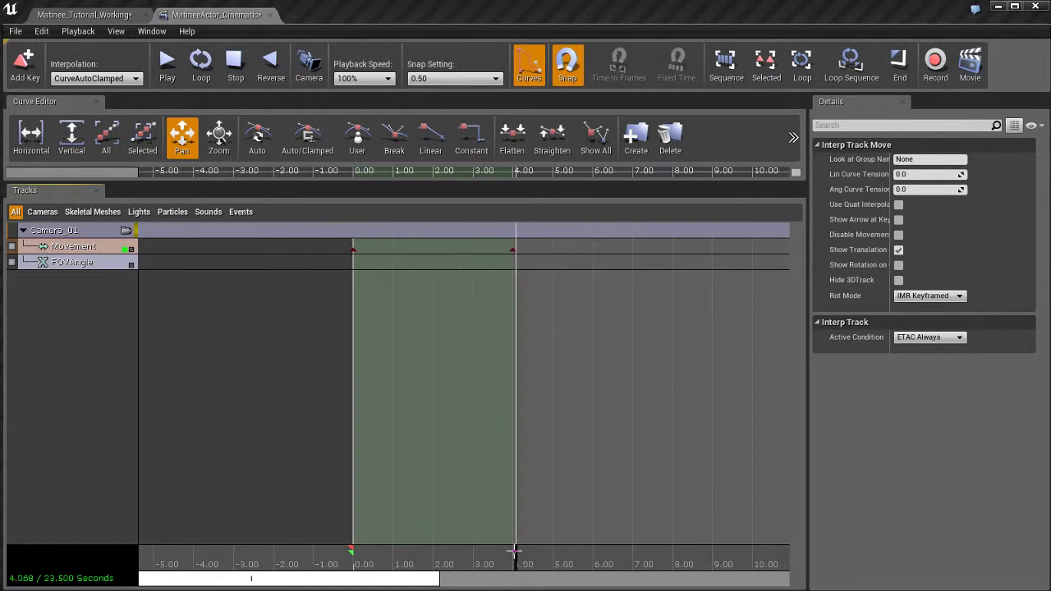
{"action": "left_click_drag", "start_coordinate": [515, 552], "coordinate": [588, 560]}
{"action": "scroll", "coordinate": [514, 450], "scroll_direction": "down", "scroll_amount": 1}
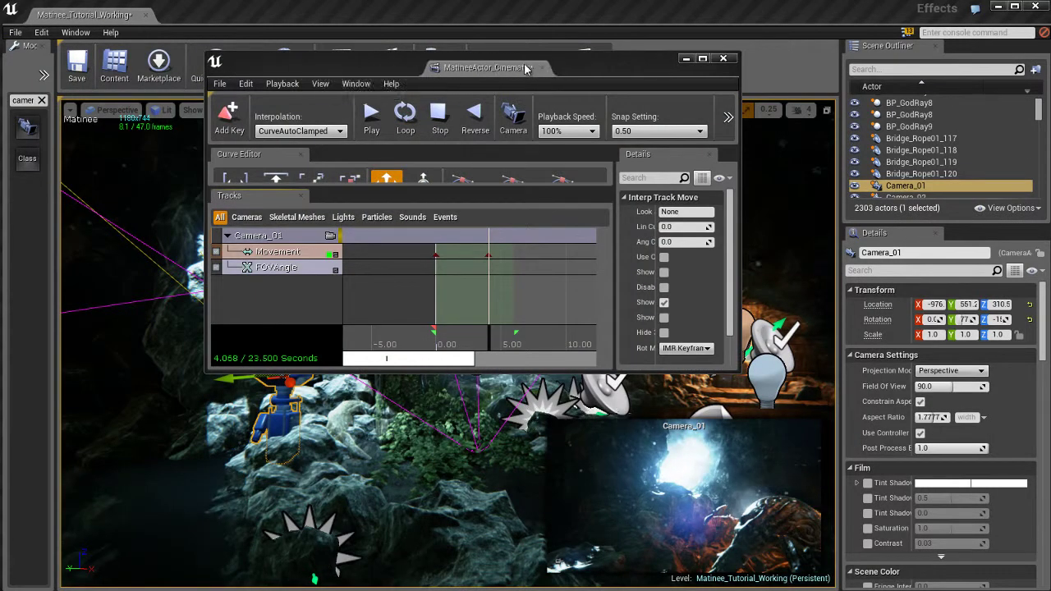
Step: Float and resize the Matinee window over the level editor, and reframe the viewport so Camera_01 and its preview are visible
{"action": "left_click_drag", "start_coordinate": [524, 70], "coordinate": [817, 18]}
{"action": "left_click_drag", "start_coordinate": [523, 327], "coordinate": [468, 405]}
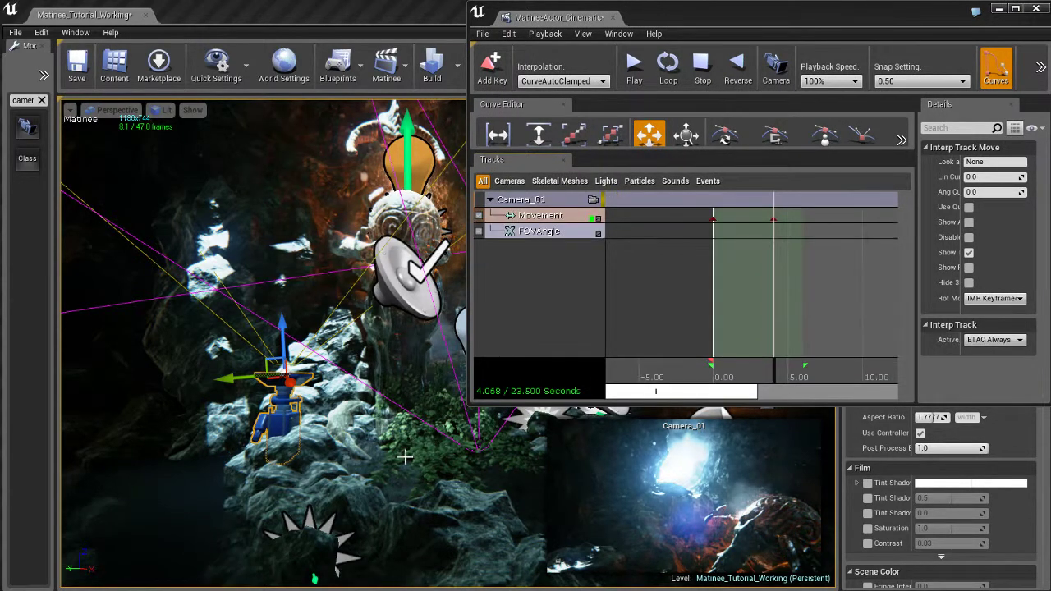
{"action": "right_click_drag", "start_coordinate": [376, 456], "coordinate": [323, 397]}
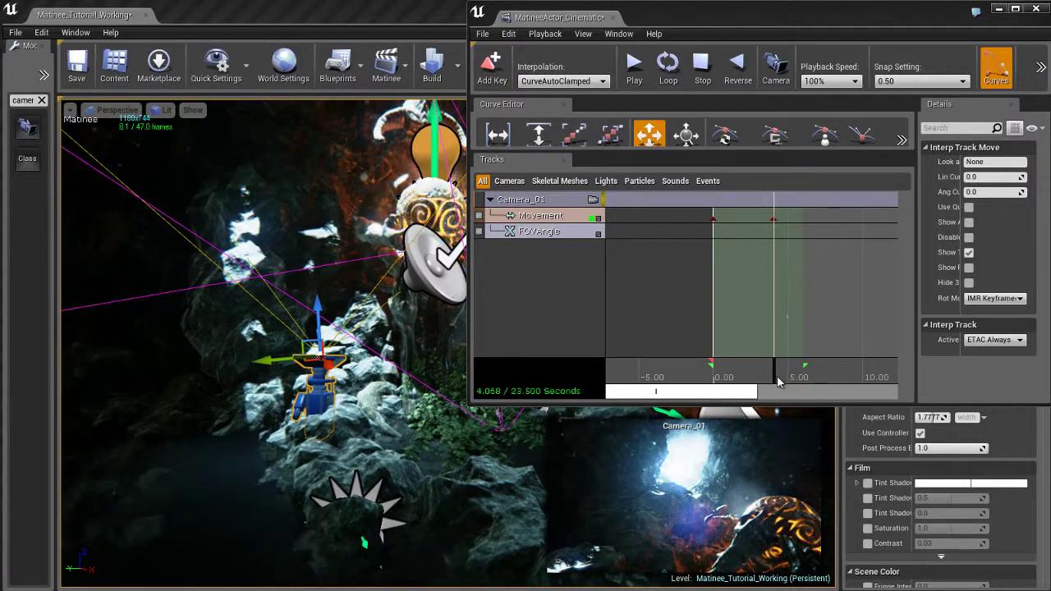
Step: Return the time cursor to 0 seconds, play the loop section repeatedly, and stop playback
{"action": "left_click_drag", "start_coordinate": [778, 382], "coordinate": [711, 378]}
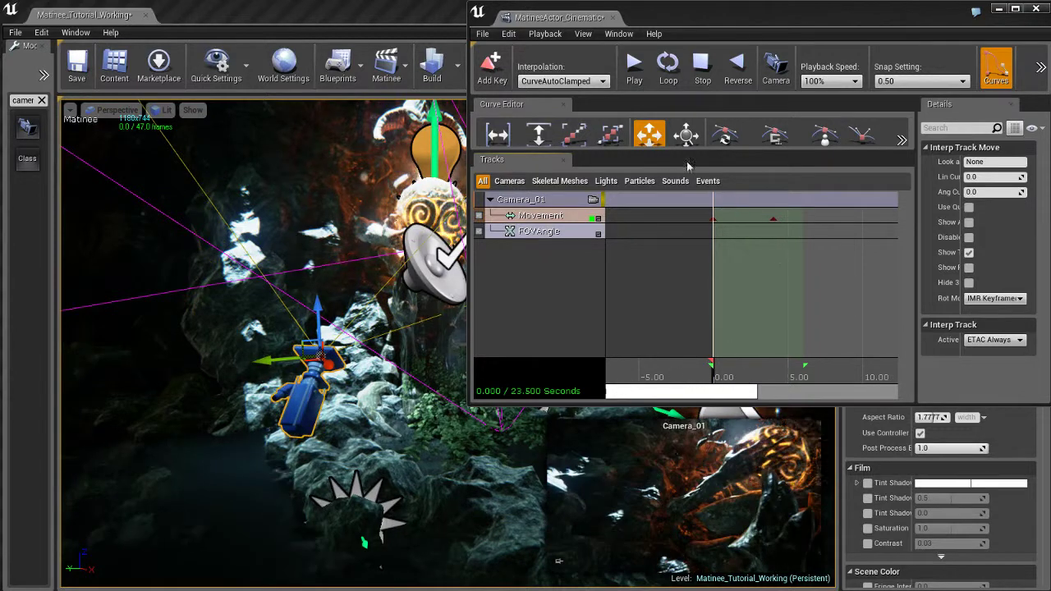
{"action": "left_click", "coordinate": [668, 71]}
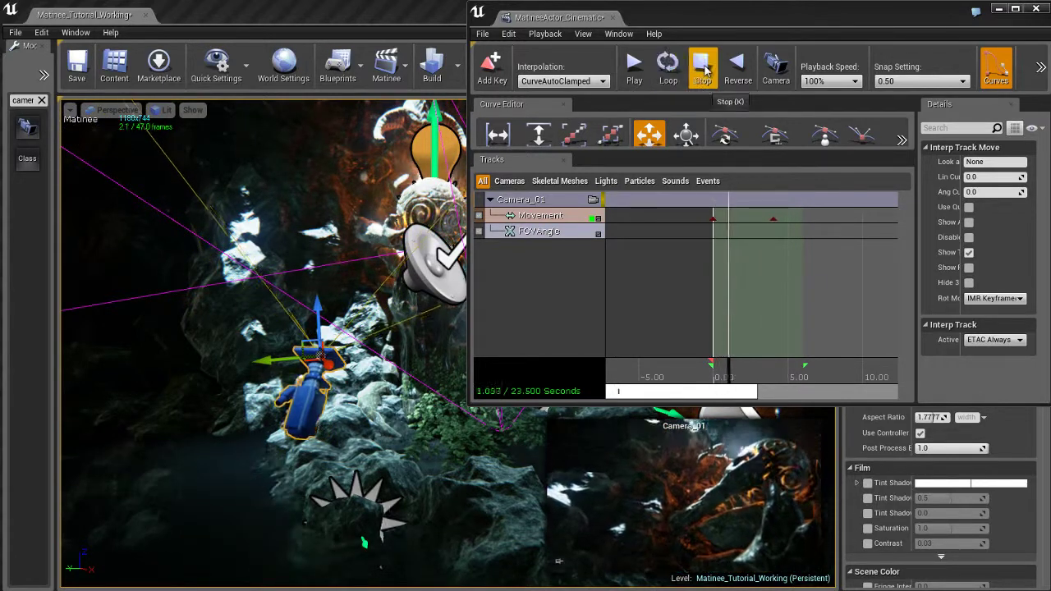
{"action": "left_click", "coordinate": [702, 69]}
Step: Dock the Matinee window again, center the loop section in the timeline, and move the time cursor to about 2 seconds
{"action": "double_click", "coordinate": [574, 21]}
{"action": "left_click_drag", "start_coordinate": [545, 342], "coordinate": [624, 356]}
{"action": "left_click_drag", "start_coordinate": [537, 351], "coordinate": [562, 346]}
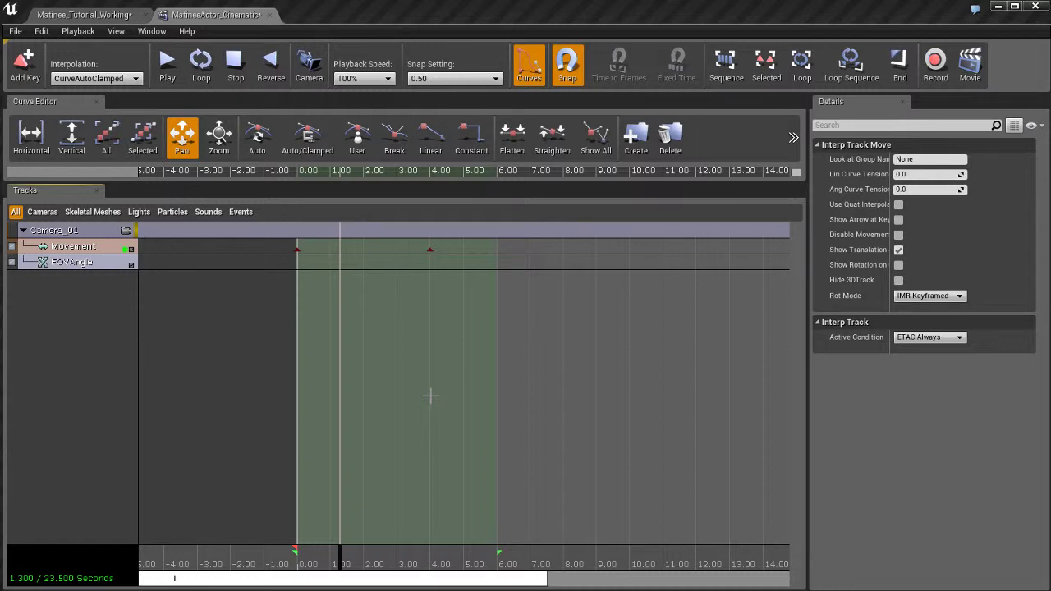
{"action": "left_click_drag", "start_coordinate": [344, 564], "coordinate": [368, 562]}
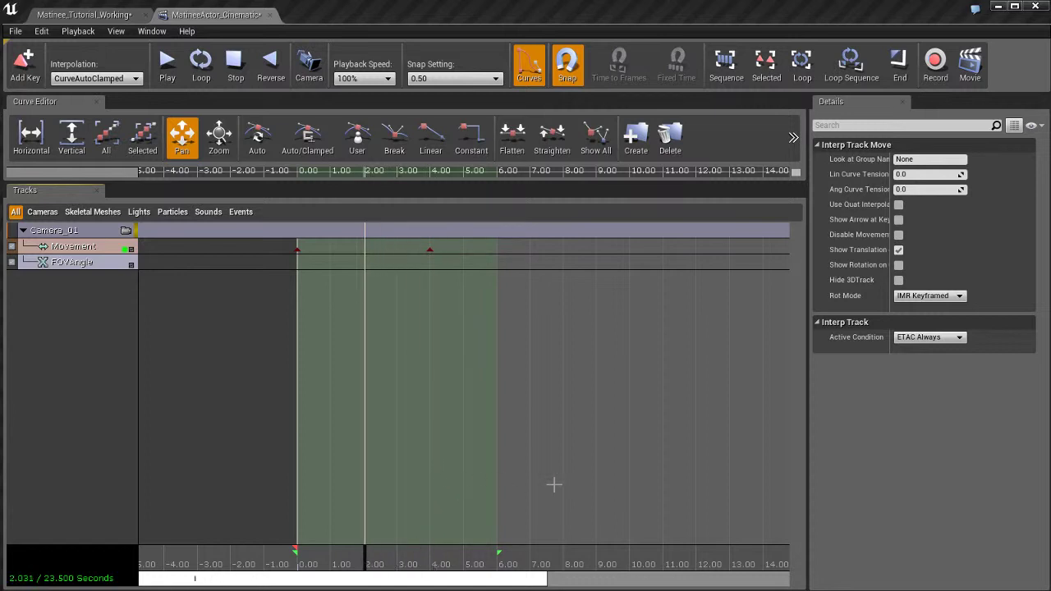